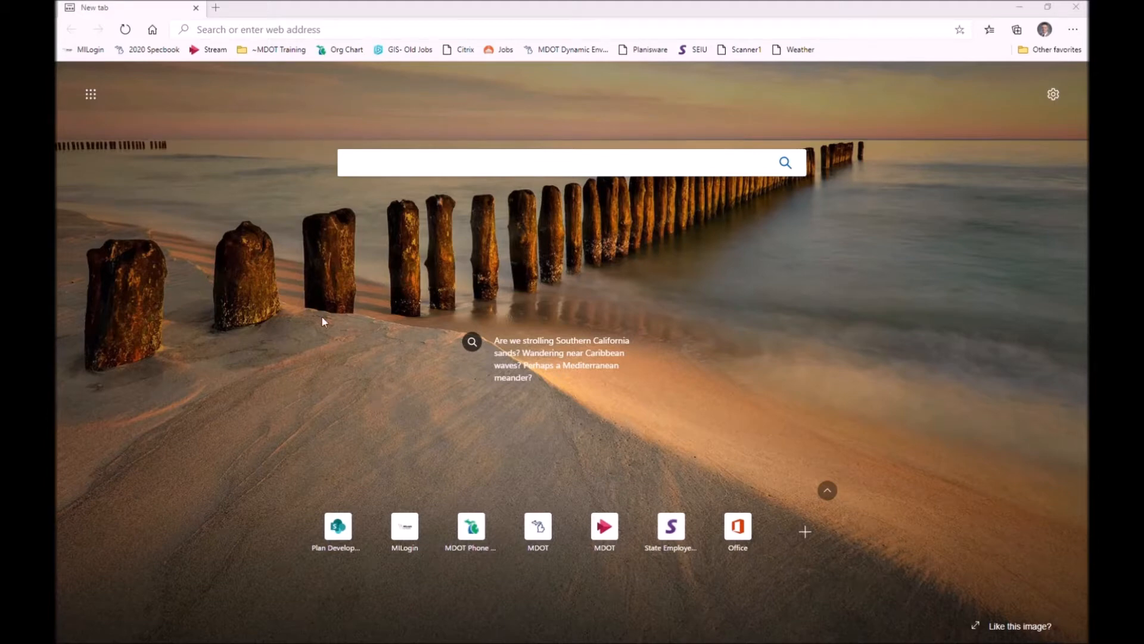
# - Open AASHTOWare Project from the MILogin for Workers home page
pyautogui.click(89, 50)
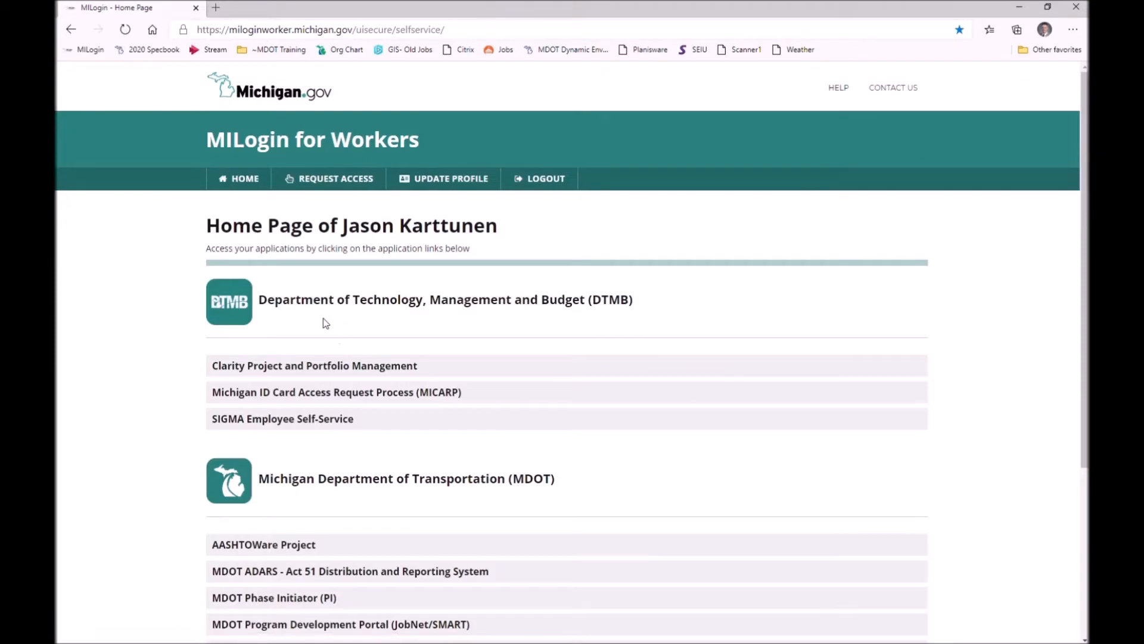
pyautogui.click(297, 544)
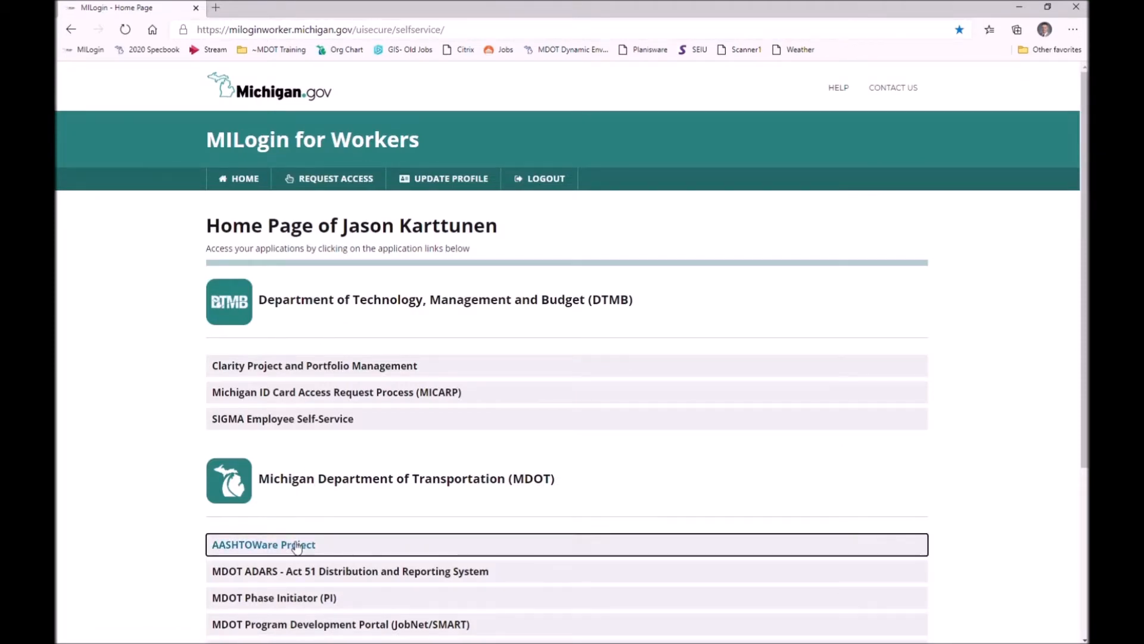
pyautogui.click(654, 388)
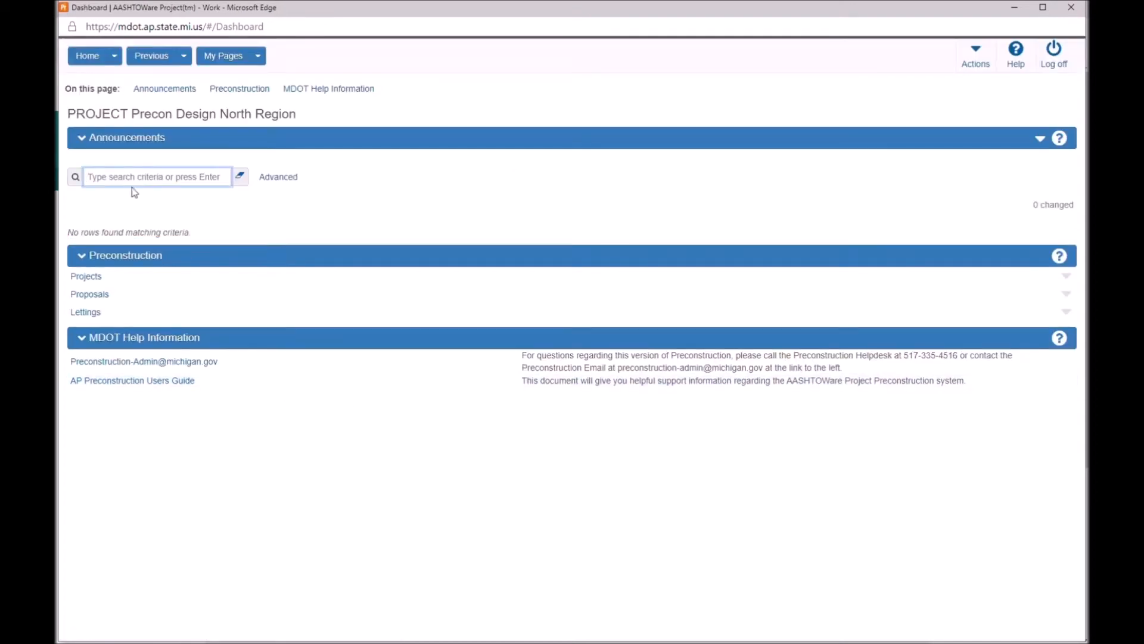
# - Search Projects for 124027 and open the 124027A project summary
pyautogui.click(95, 275)
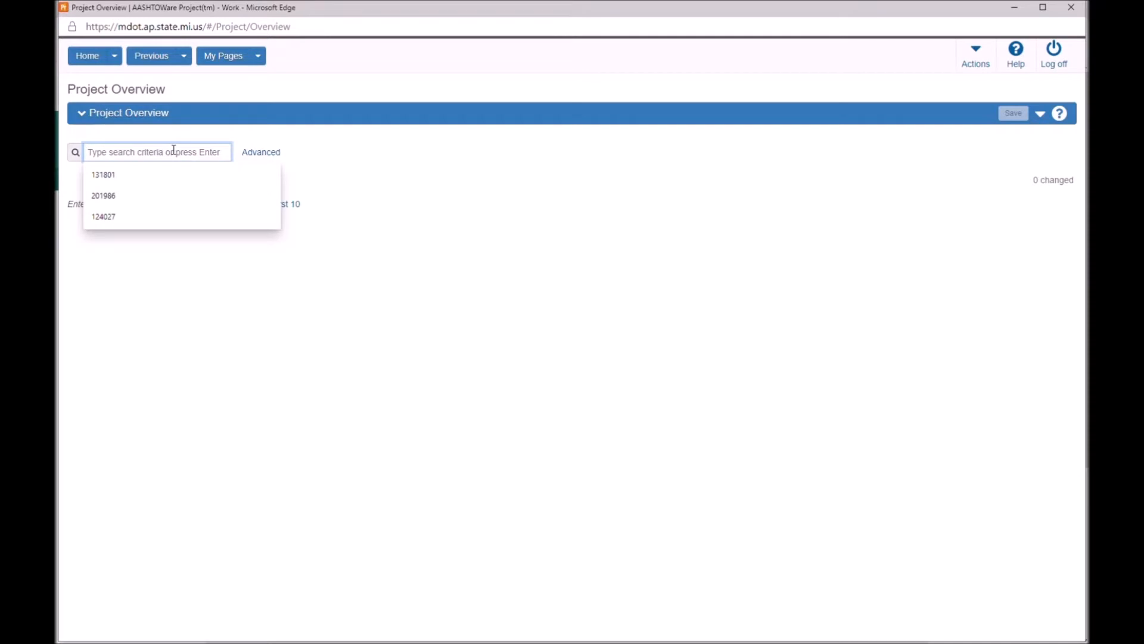
pyautogui.write('1240')
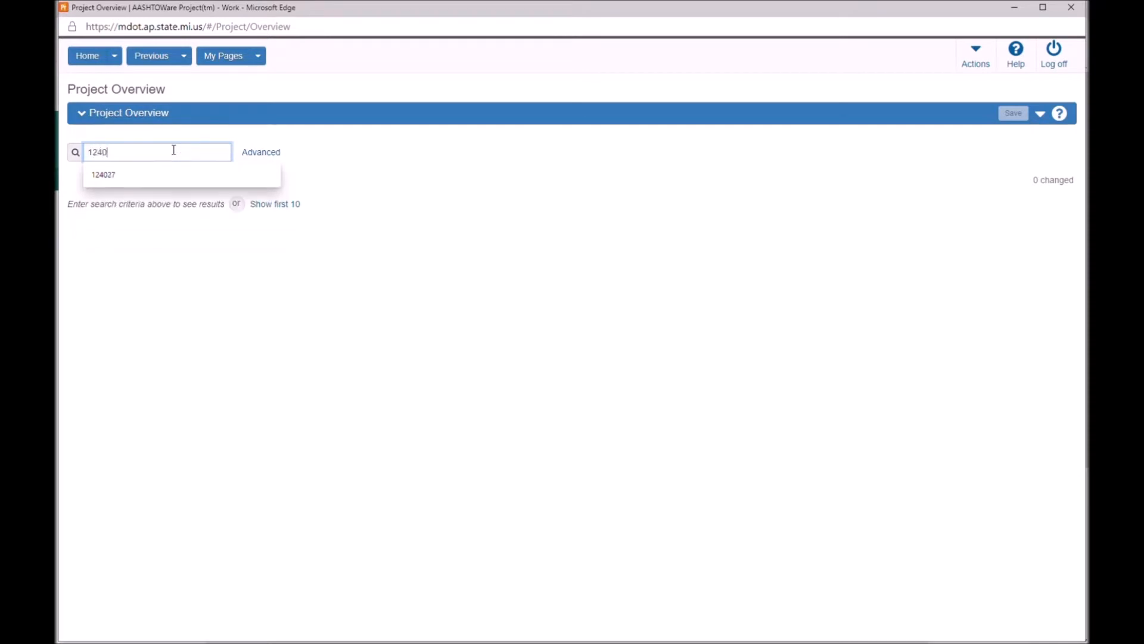
pyautogui.write('27')
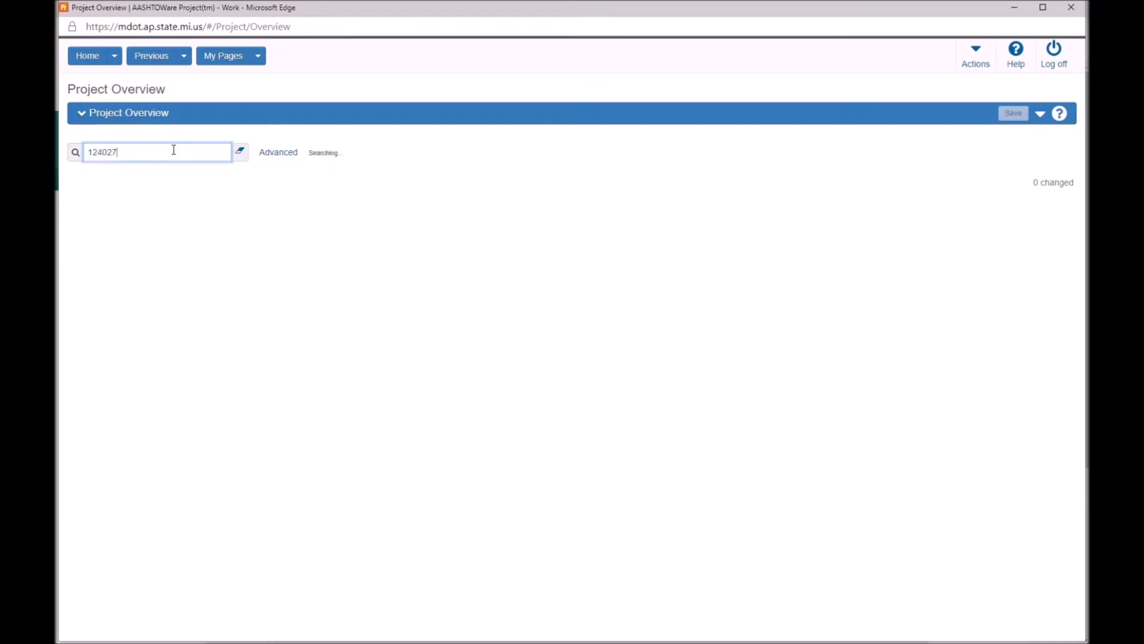
pyautogui.click(83, 230)
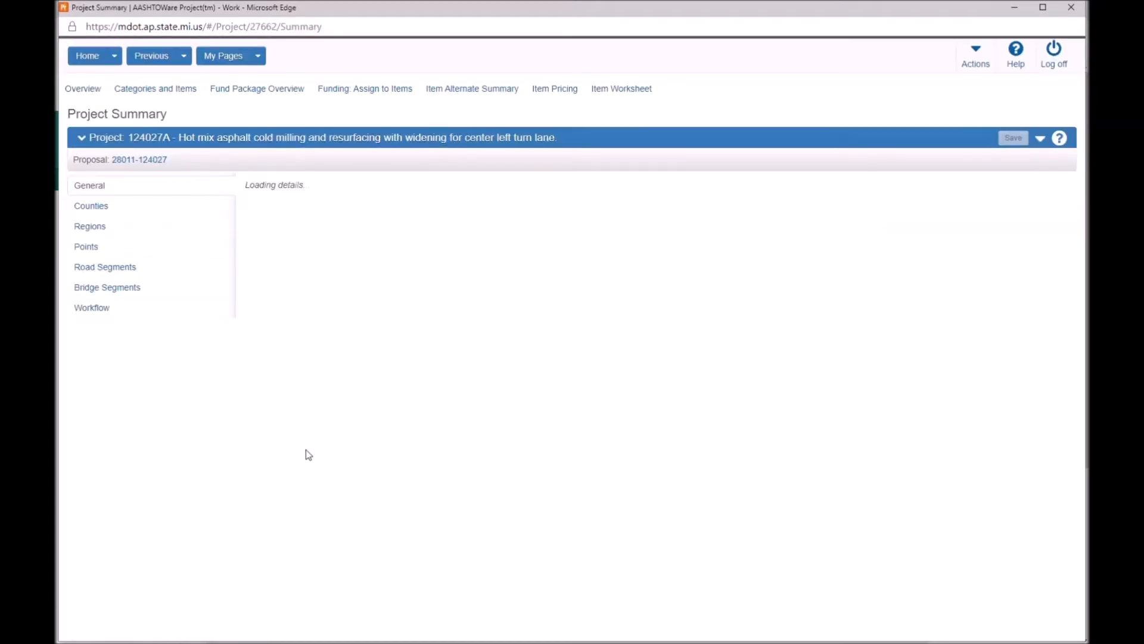
# - Run the Export Project To Estimator action for project 124027A
pyautogui.click(1031, 145)
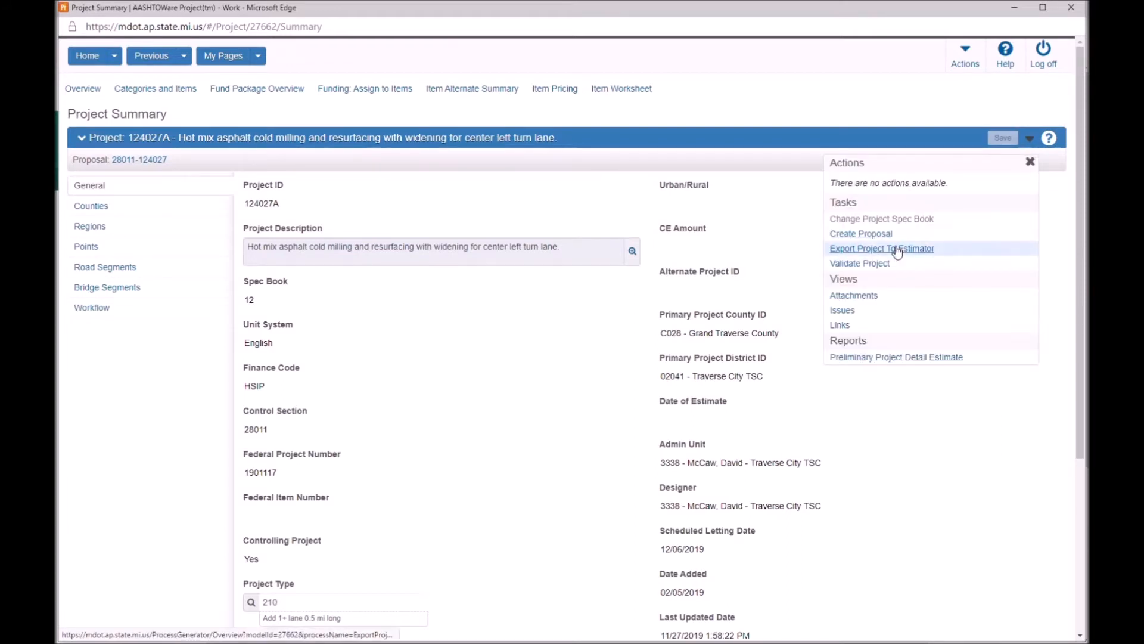
pyautogui.click(900, 249)
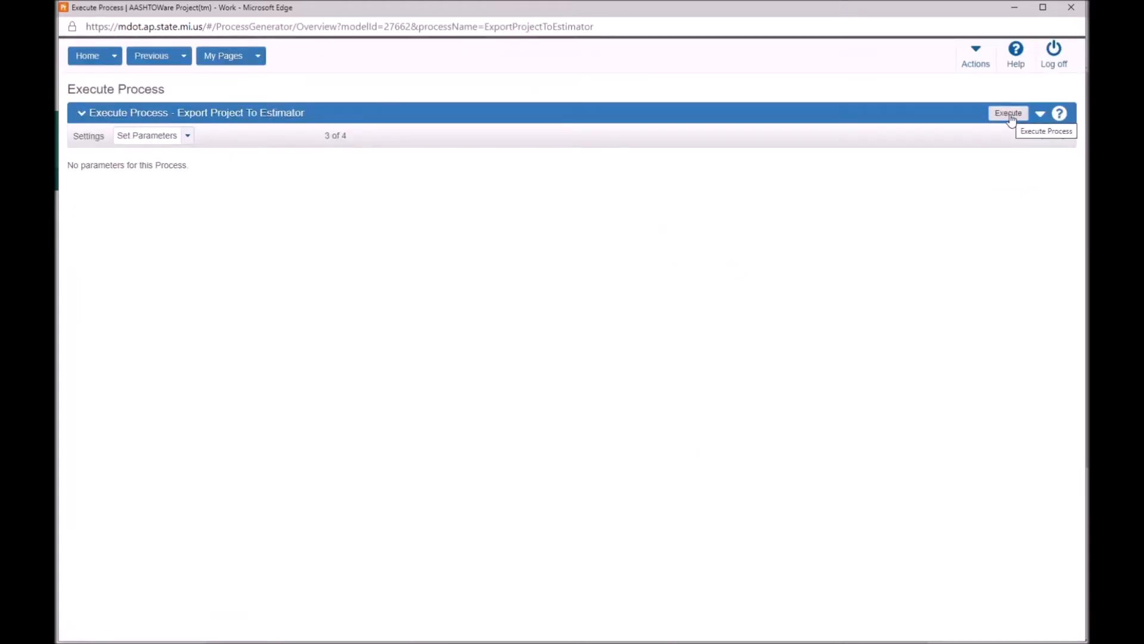
pyautogui.click(1009, 117)
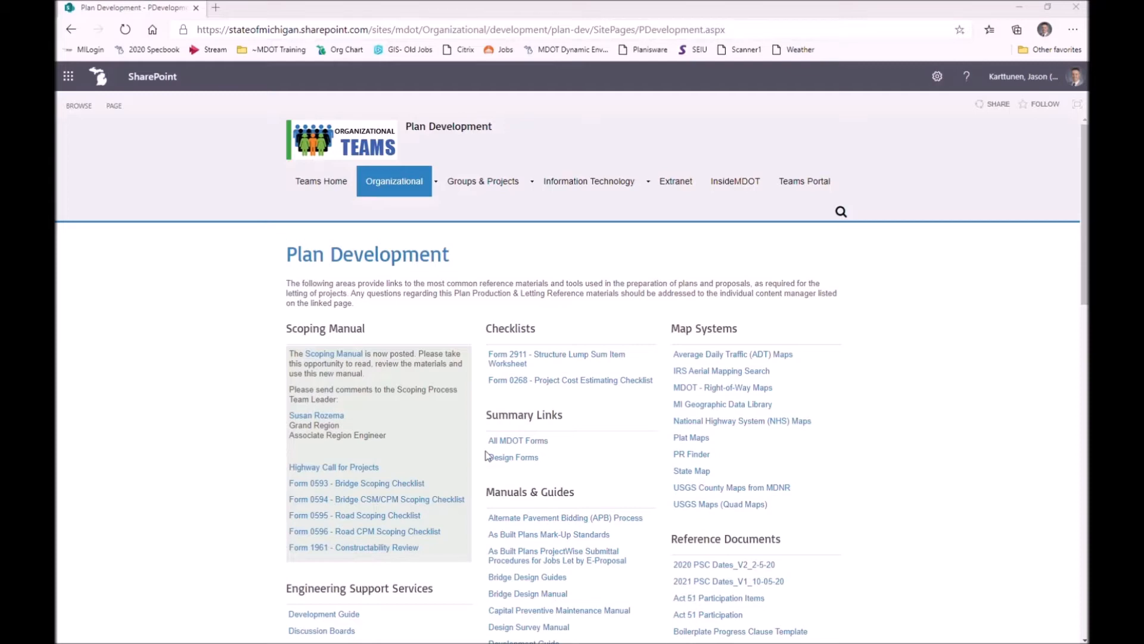
# - Open the Resources support page from Plan Development and choose the Core - Quantities category
pyautogui.scroll(-6, 485, 456)
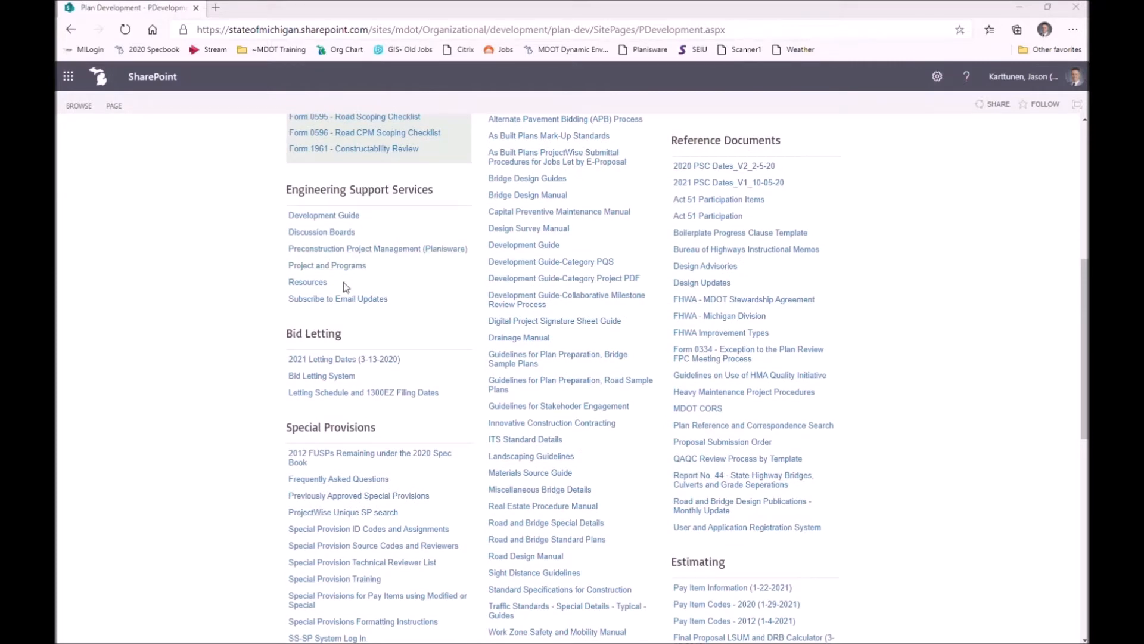
pyautogui.click(313, 284)
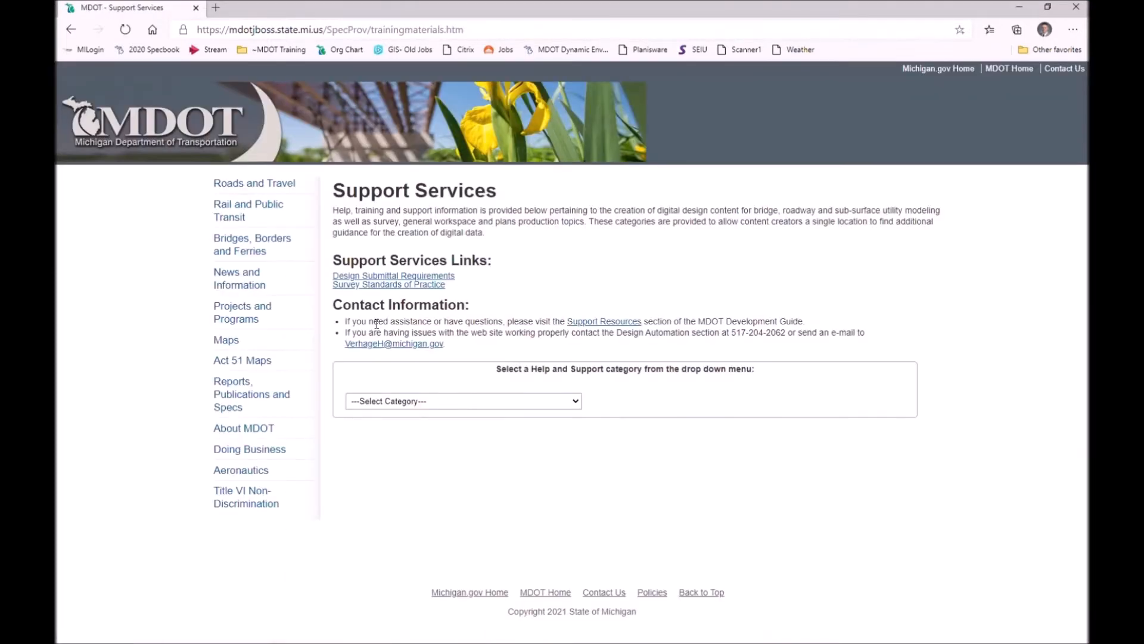
pyautogui.click(506, 406)
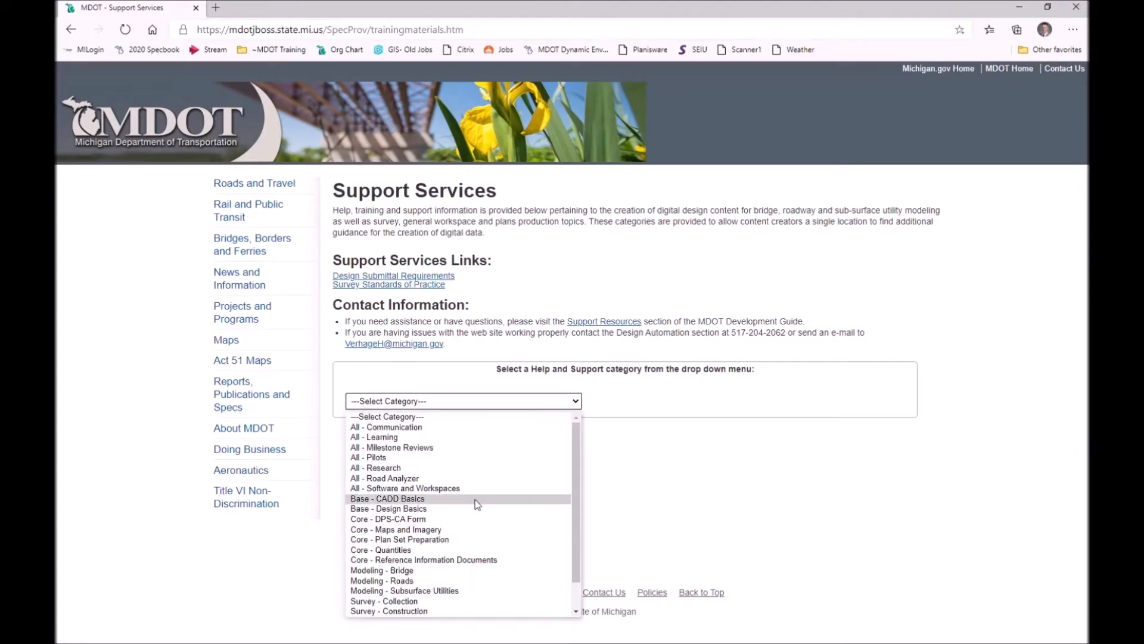
pyautogui.click(400, 551)
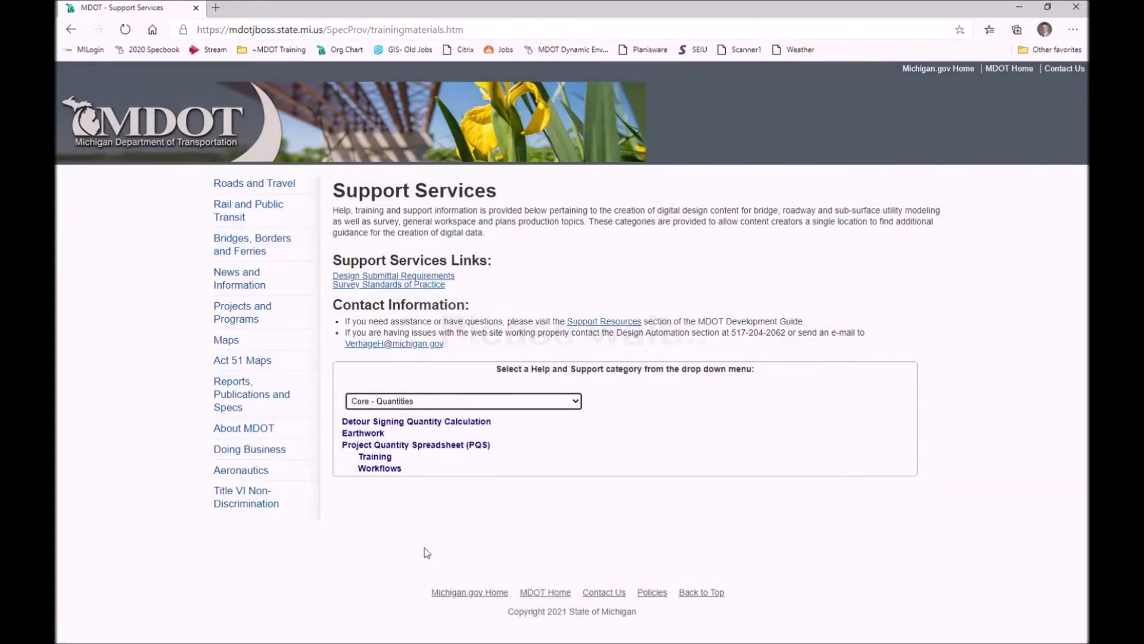
# - Download and open Project Quantity Sheet V2.1.03.xlsm from the Project Quantity Spreadsheet (PQS) folder
pyautogui.click(411, 447)
pyautogui.click(441, 483)
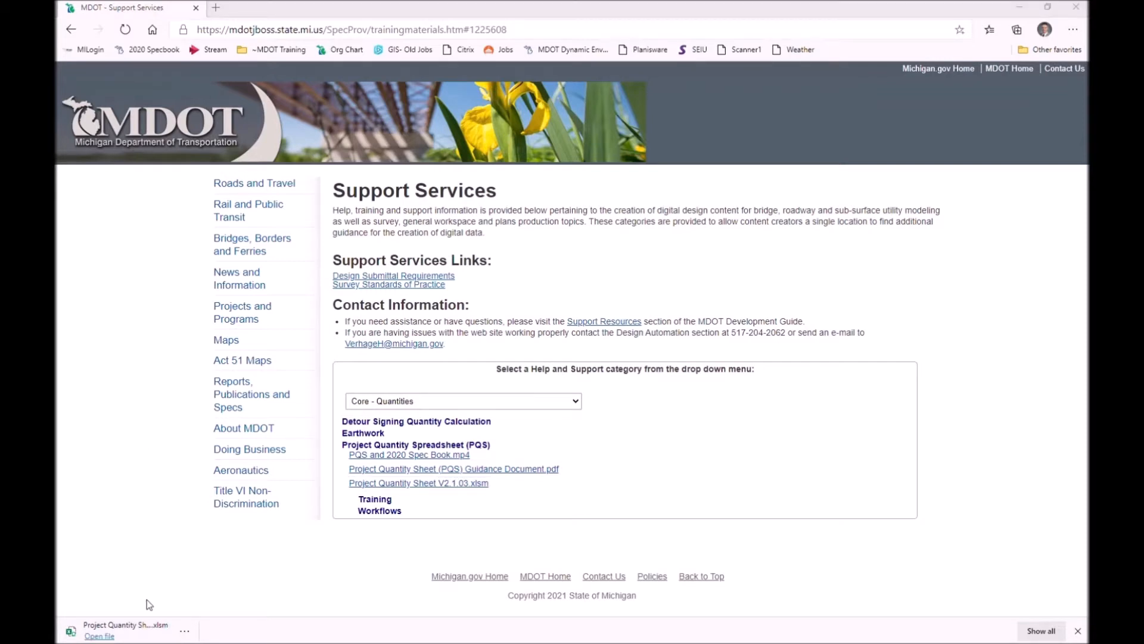
pyautogui.click(107, 628)
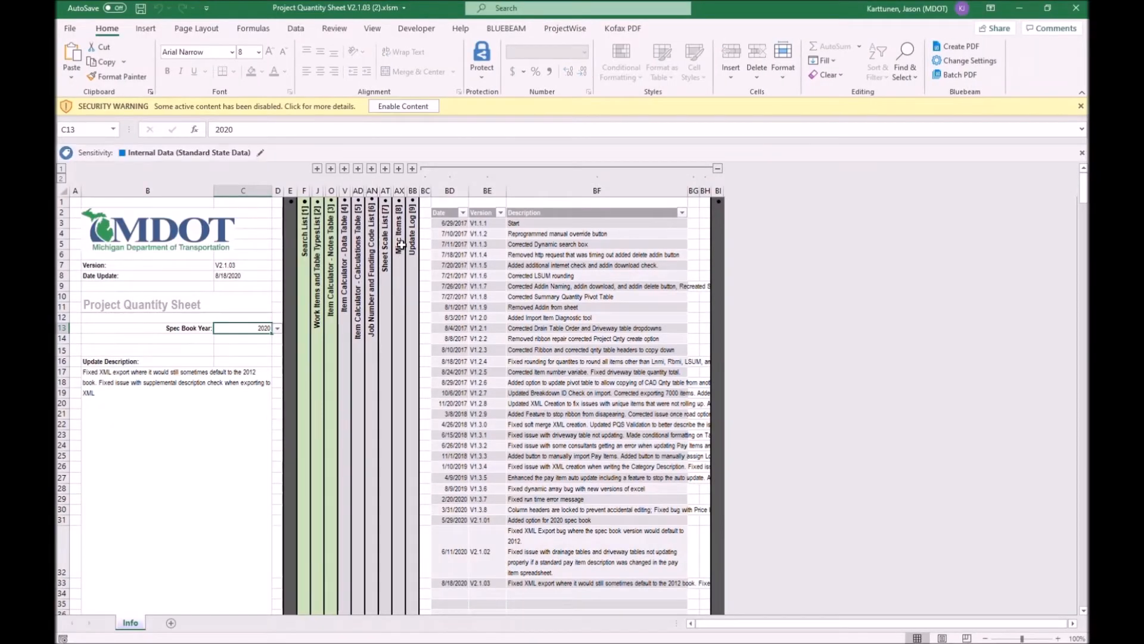
# - Enable the workbook's macro content and acknowledge the pay item update
pyautogui.click(405, 108)
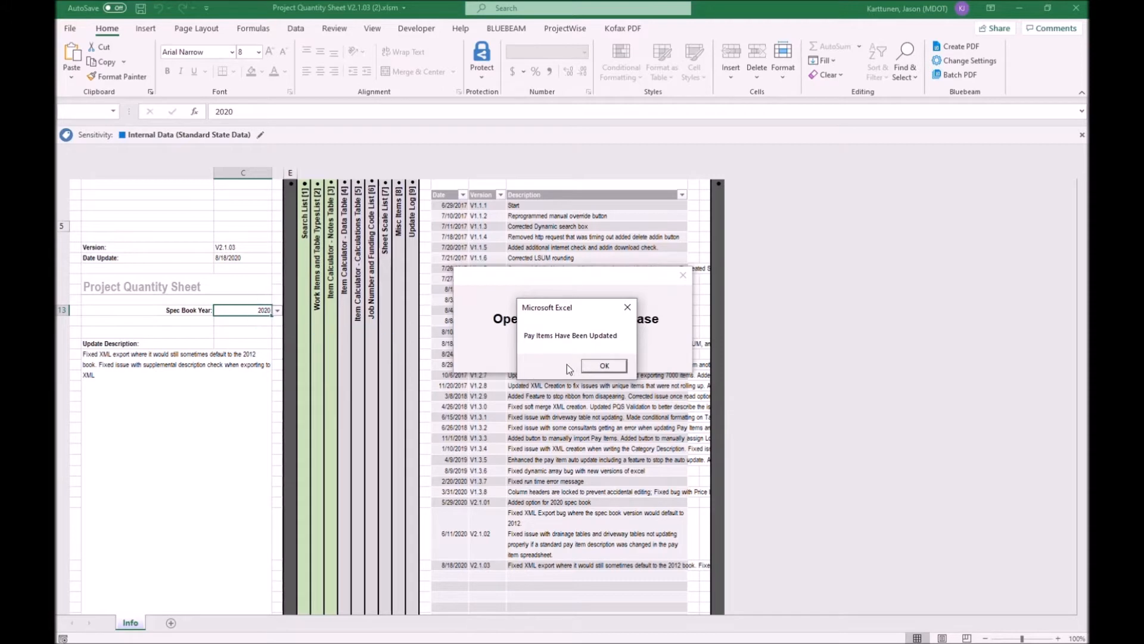
pyautogui.click(606, 366)
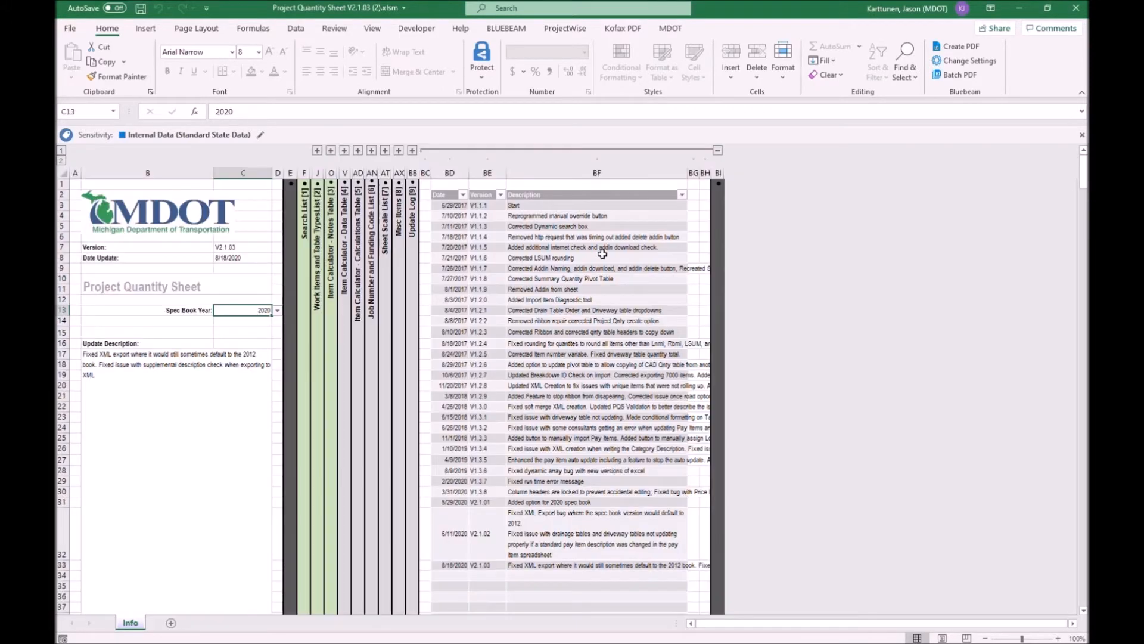
# - Set up the workbook as a General project sheet from the MDOT ribbon
pyautogui.click(671, 29)
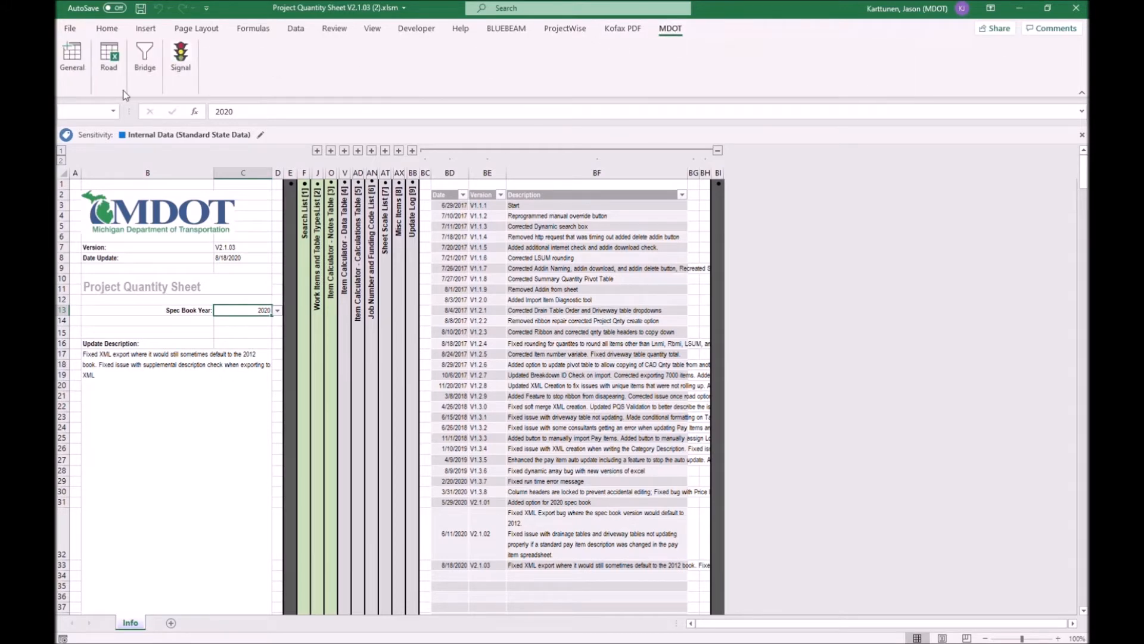
pyautogui.click(74, 55)
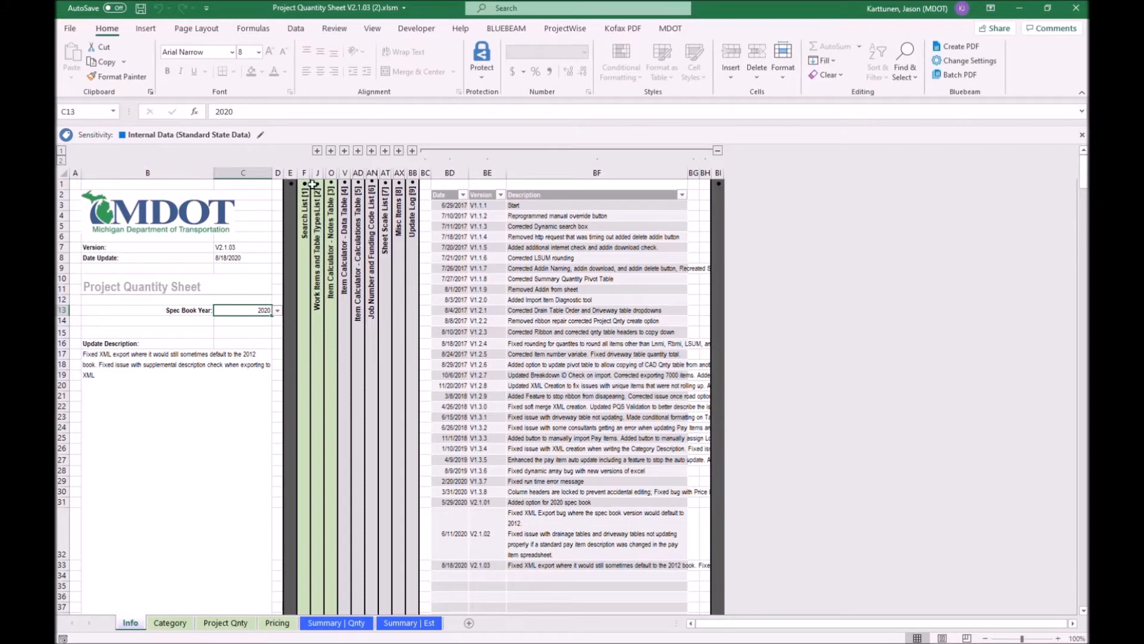
# - Turn on the Log Job option in the MDOT workbook Options
pyautogui.click(680, 31)
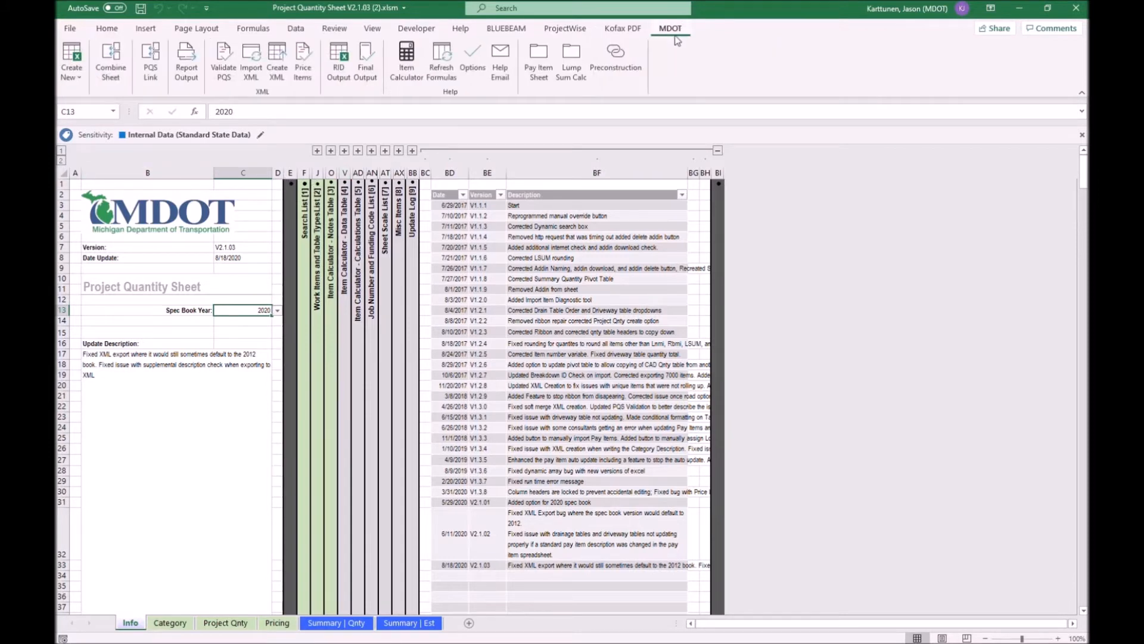
pyautogui.click(473, 63)
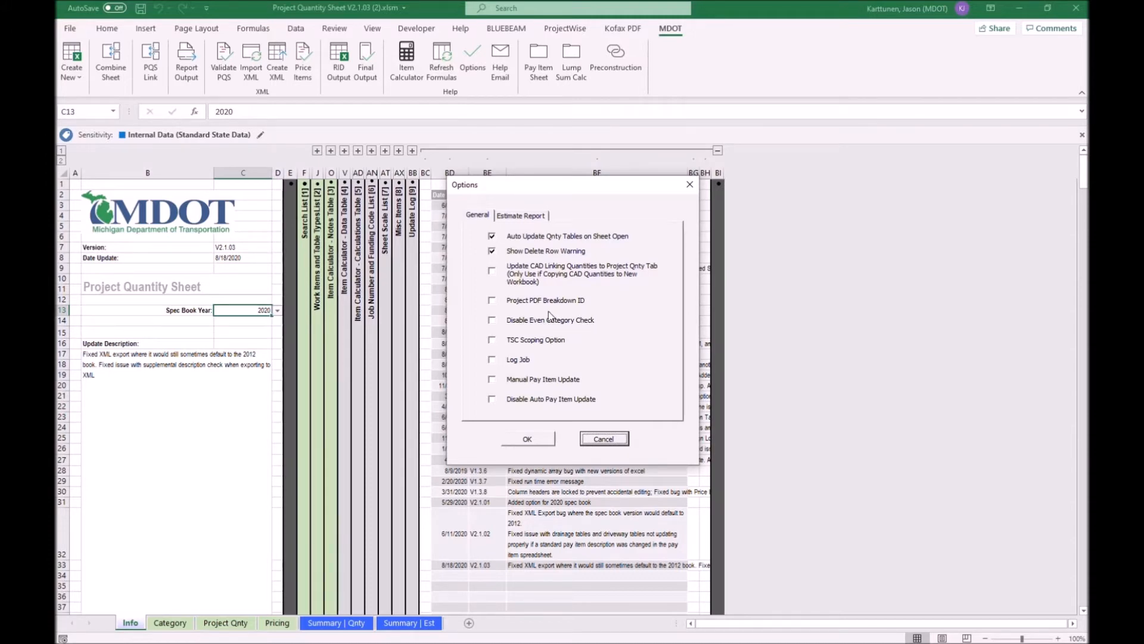
pyautogui.click(491, 362)
pyautogui.click(528, 439)
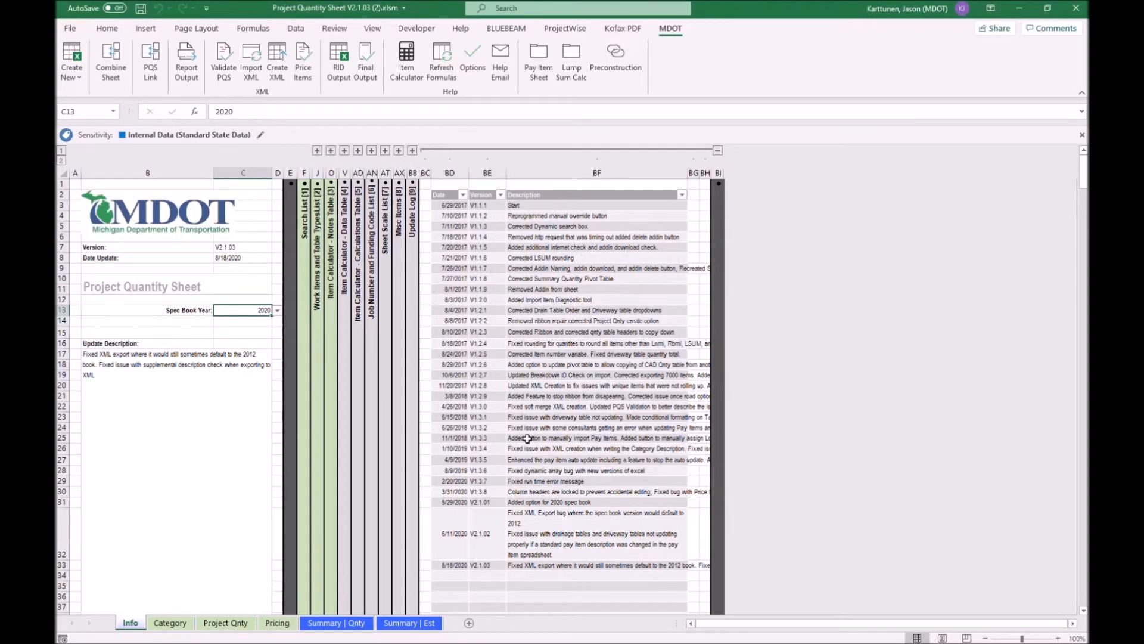
# - Import 124027A (3).xml through Import XML (PQS, SAPW, MERL) and close the pay item diagnostics
pyautogui.click(256, 71)
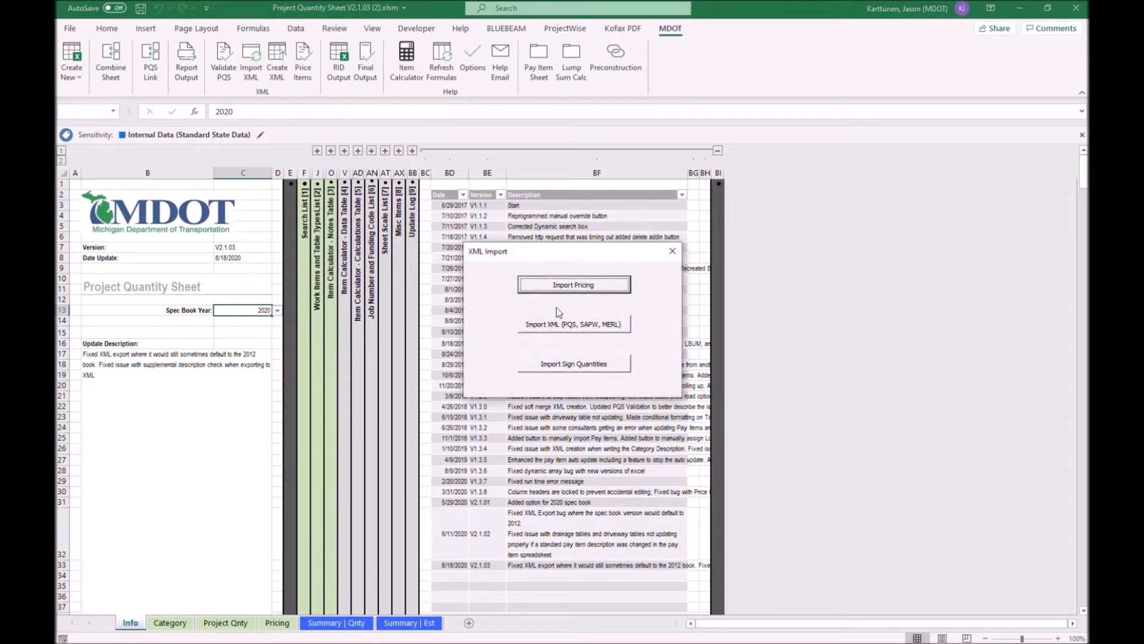
pyautogui.click(584, 327)
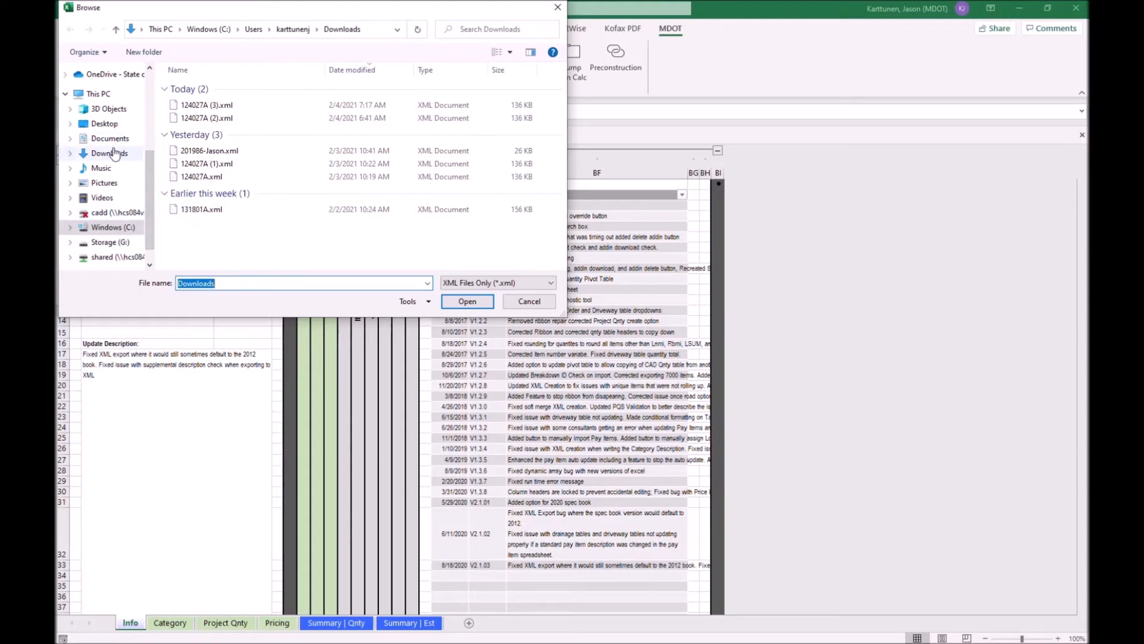
pyautogui.click(204, 106)
pyautogui.click(467, 300)
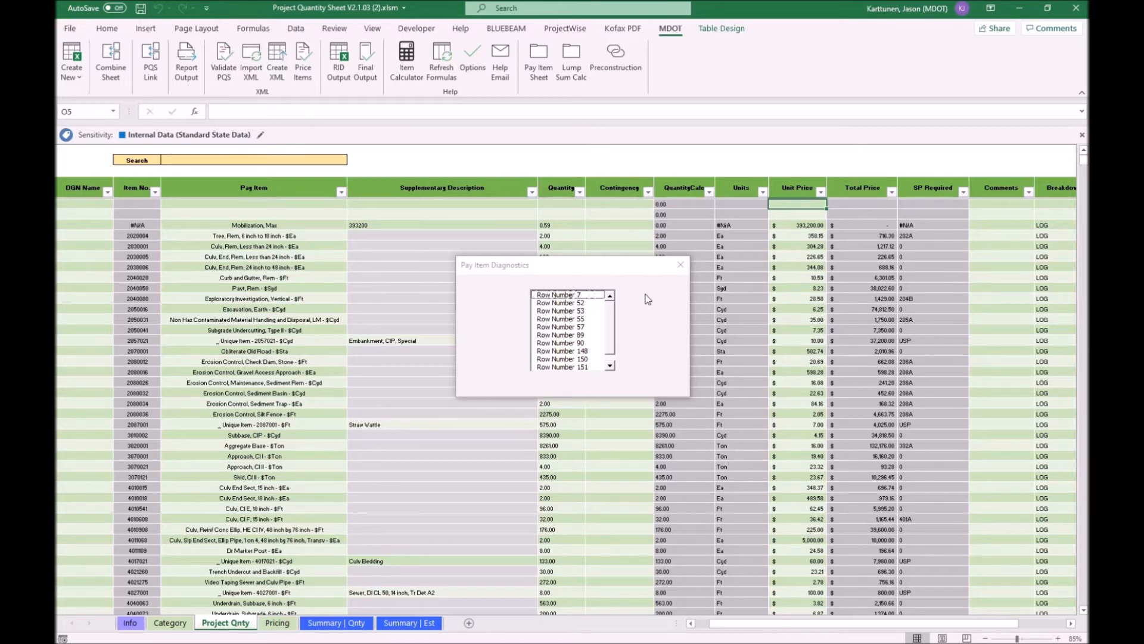
pyautogui.click(679, 266)
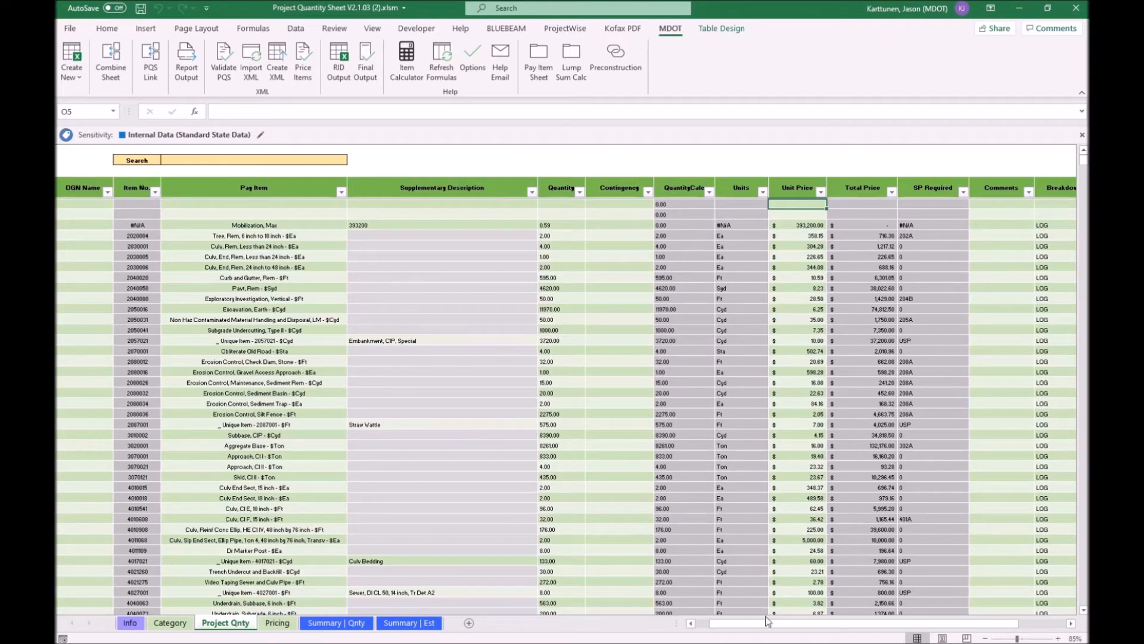
# - Filter the Project Qnty sheet's Item No. column to show only #N/A rows
pyautogui.moveTo(769, 623); pyautogui.dragTo(741, 630)
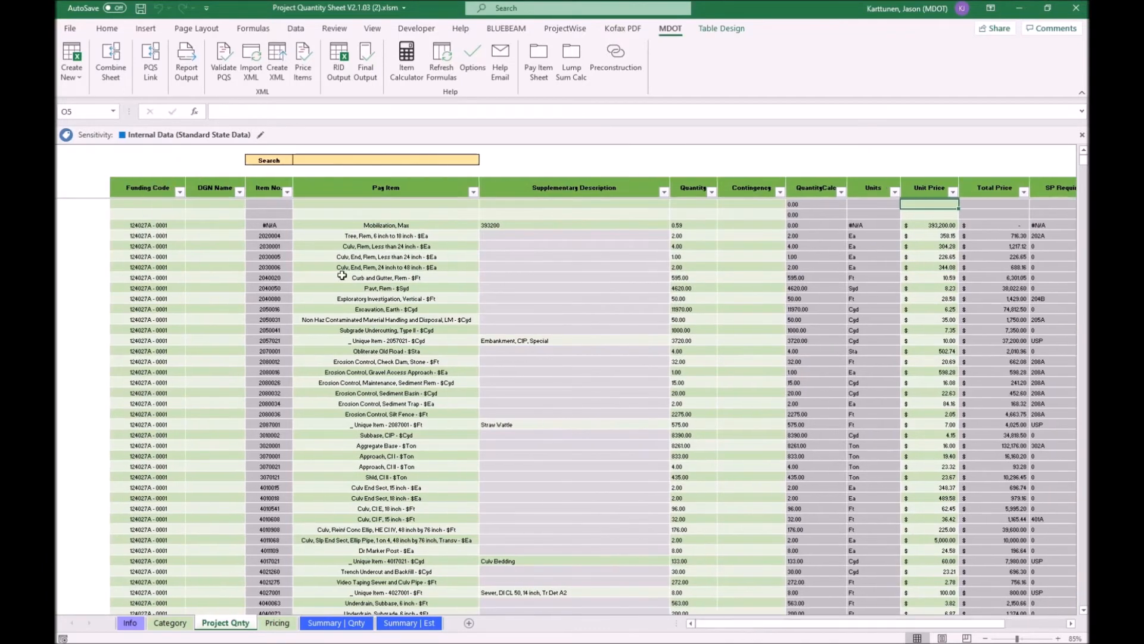
pyautogui.click(288, 192)
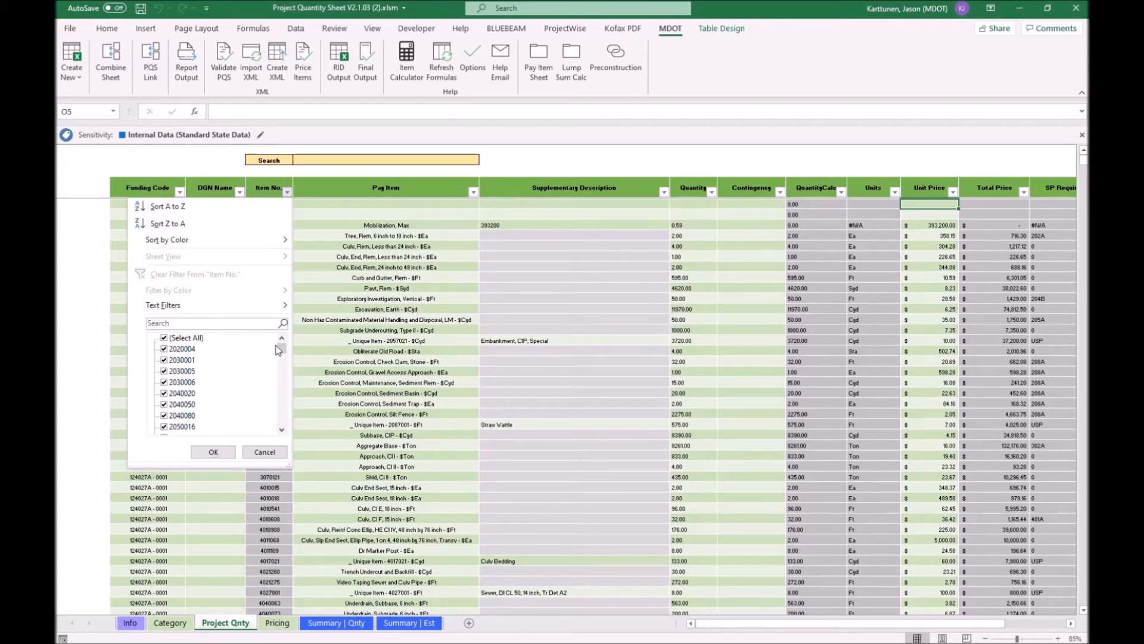
pyautogui.click(169, 339)
pyautogui.moveTo(281, 350); pyautogui.dragTo(284, 421)
pyautogui.click(179, 415)
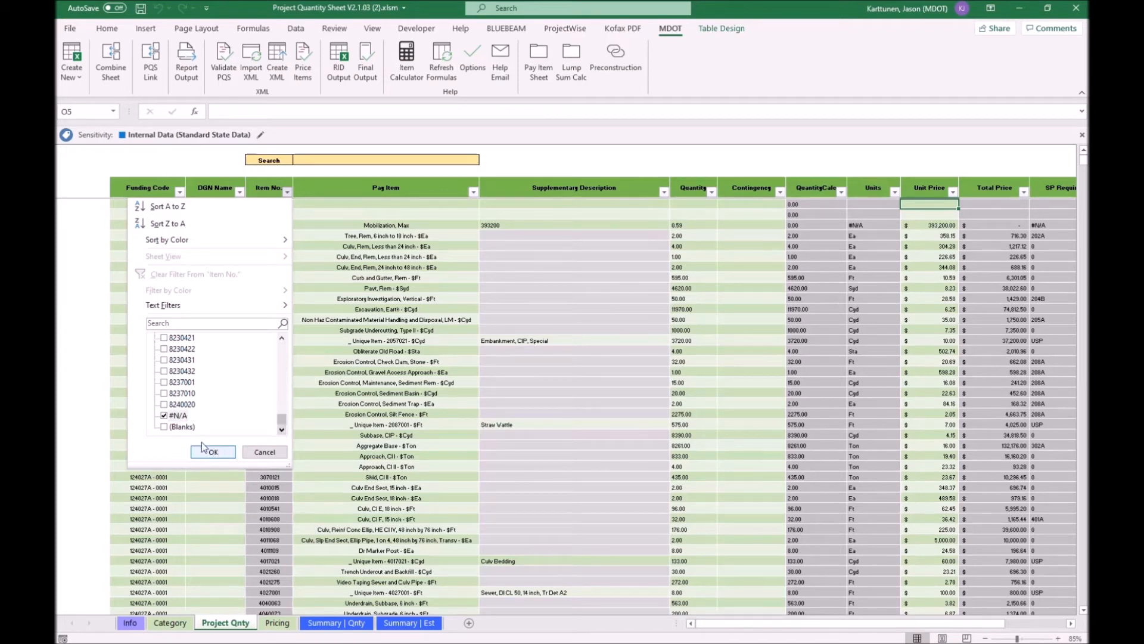
pyautogui.click(212, 452)
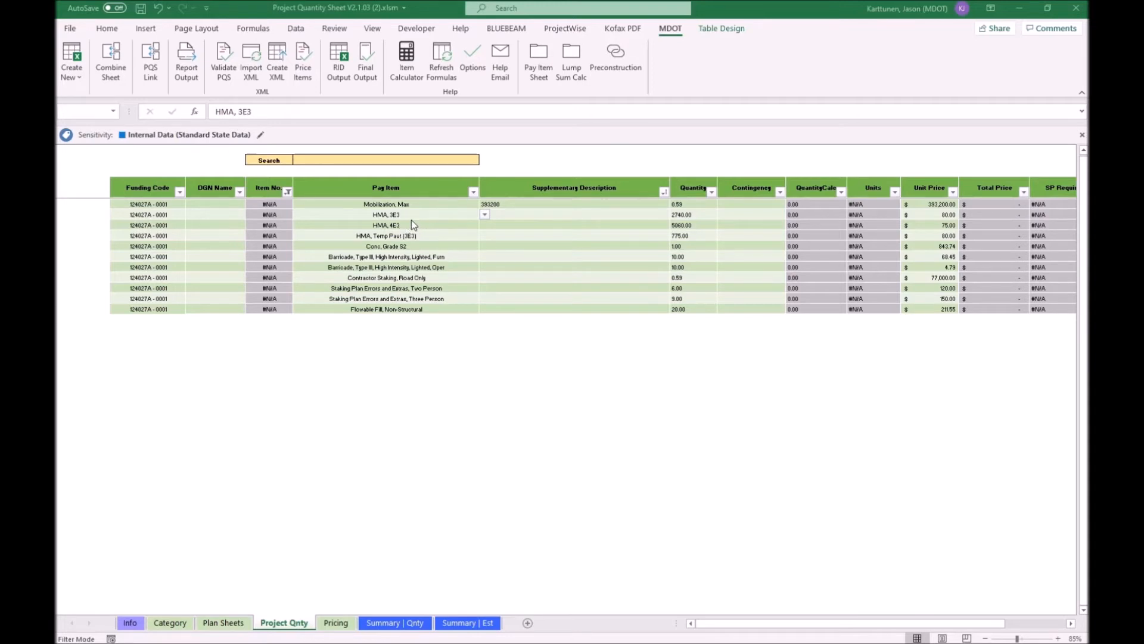
# - Search pay items for "hma, 3eml" and replace the HMA, 3E3 row's pay item with HMA, 3EML - $Ton
pyautogui.click(389, 161)
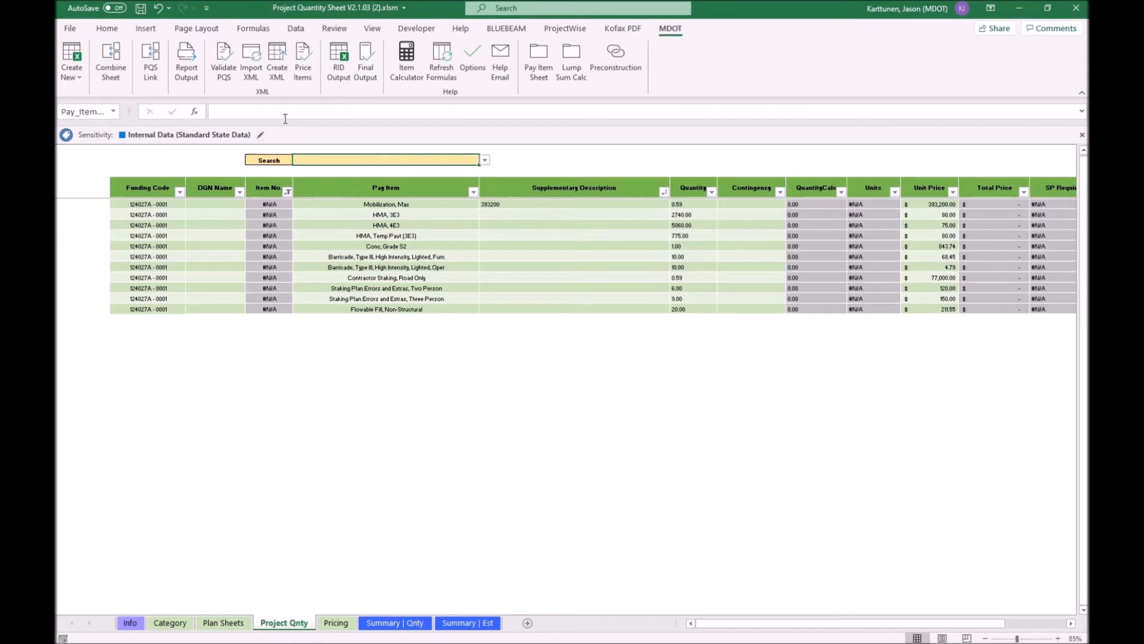
pyautogui.click(277, 111)
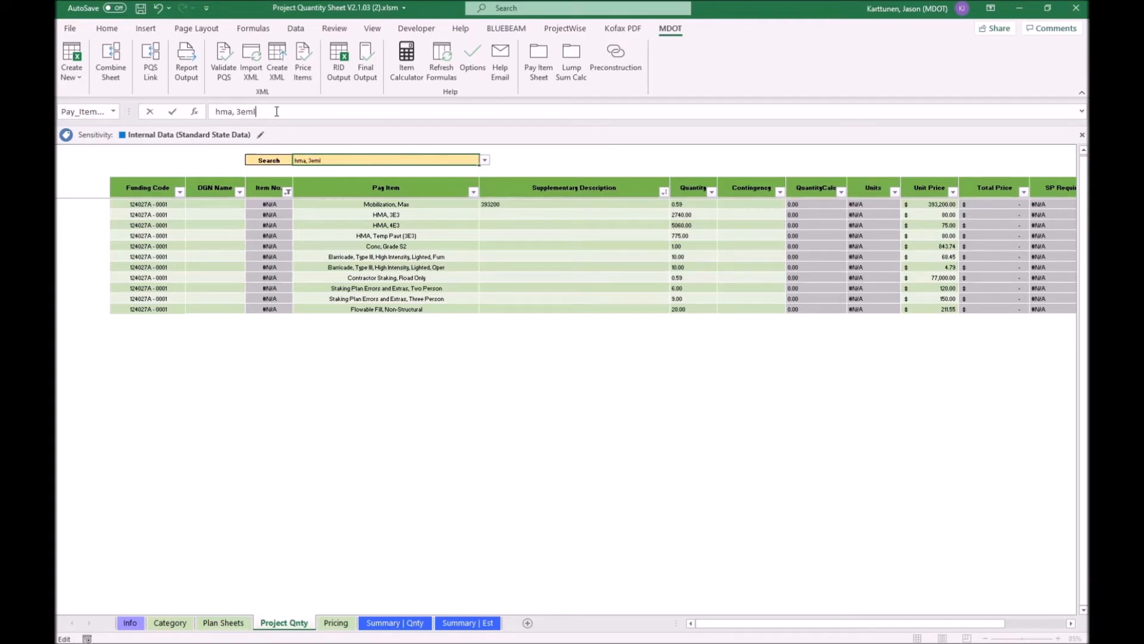
pyautogui.click(341, 206)
pyautogui.click(398, 216)
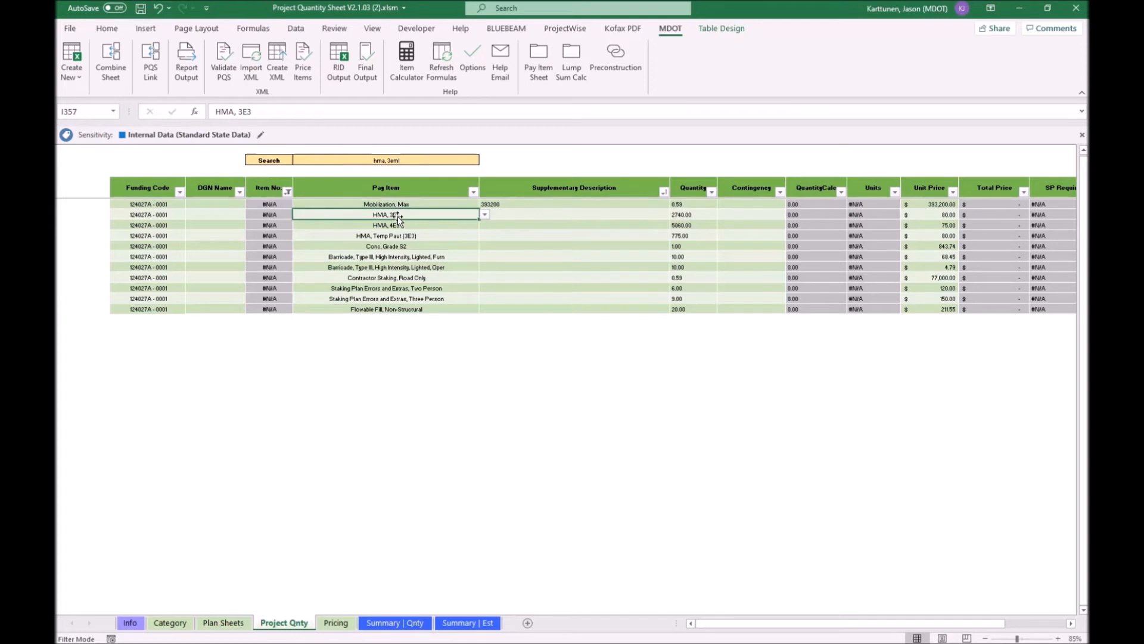
pyautogui.click(486, 215)
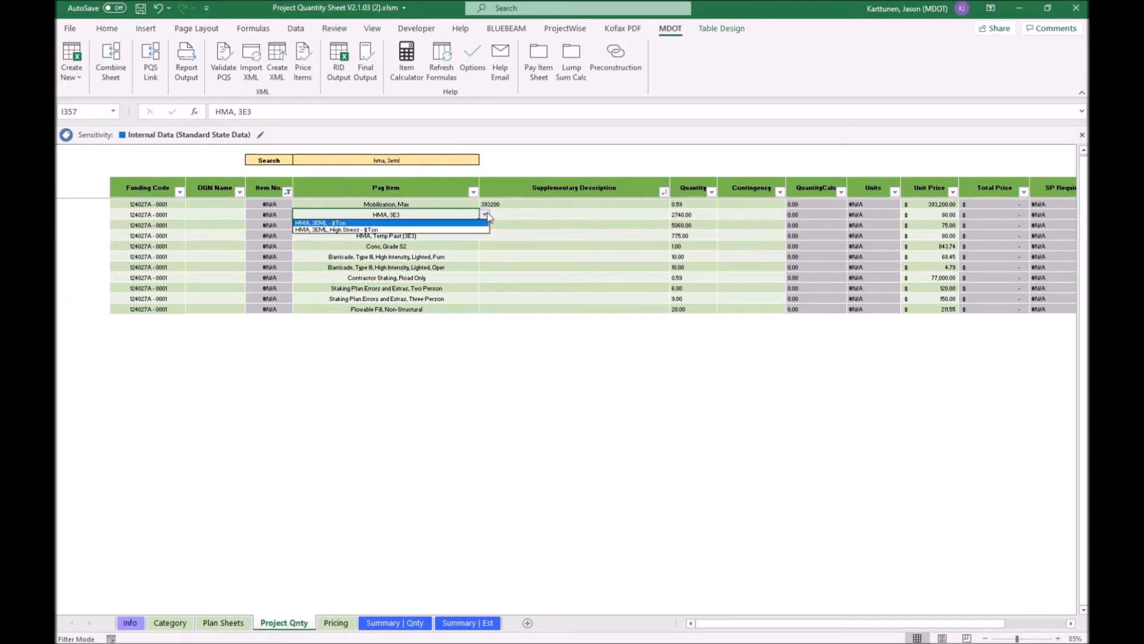
pyautogui.click(341, 224)
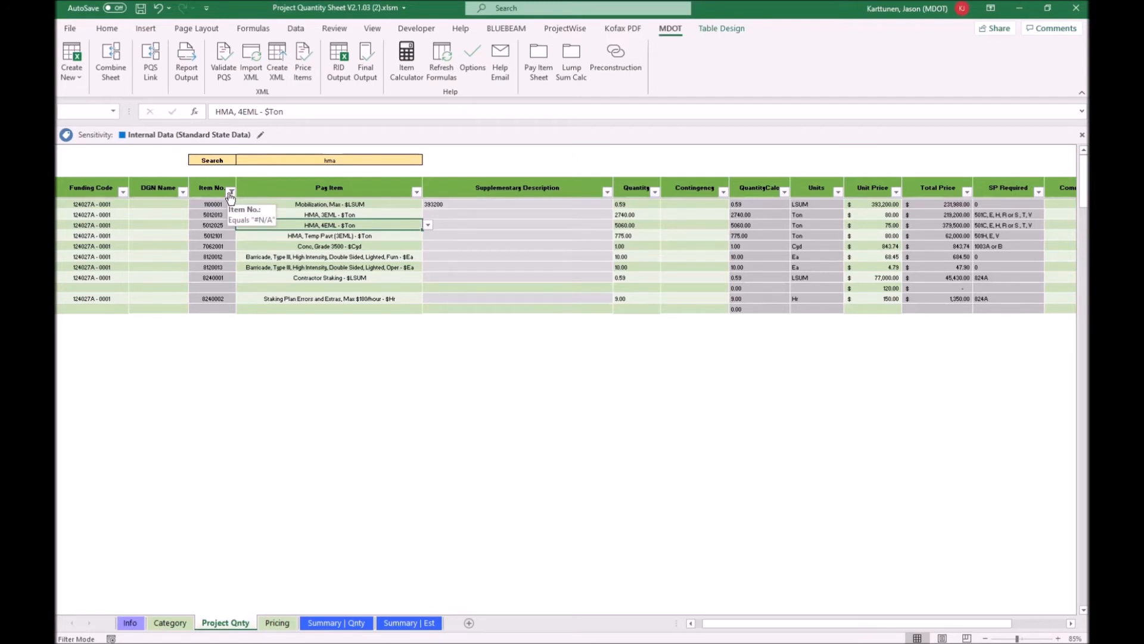
# - Clear the Item No. column filter so all pay item rows are shown again
pyautogui.click(231, 192)
pyautogui.click(130, 338)
pyautogui.click(156, 451)
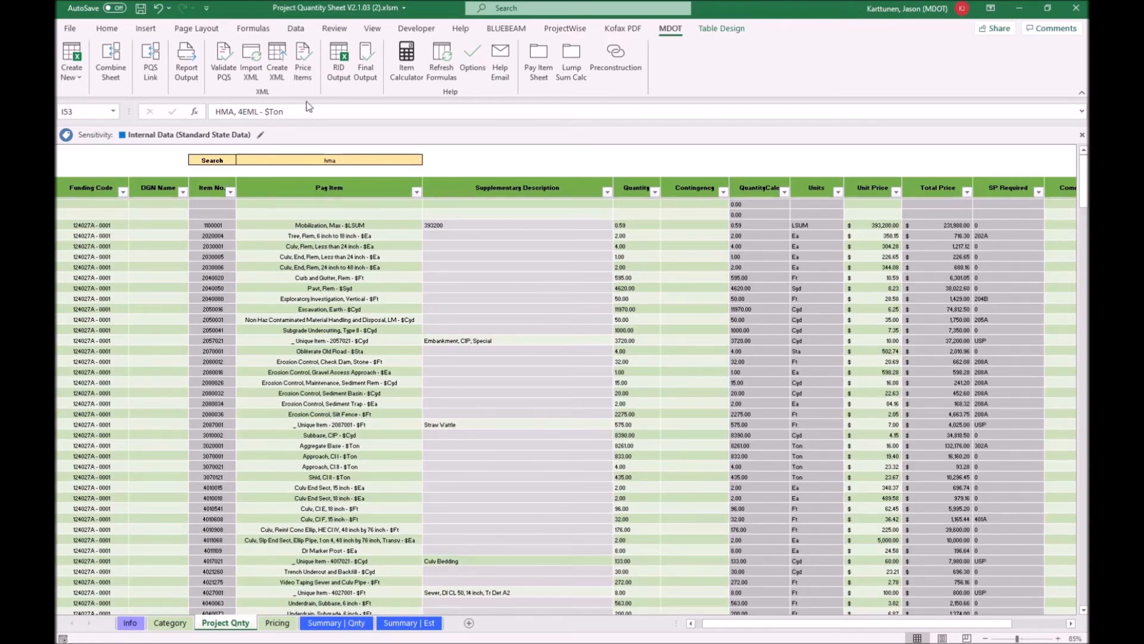
# - Validate the PQS and dismiss the result message
pyautogui.click(224, 76)
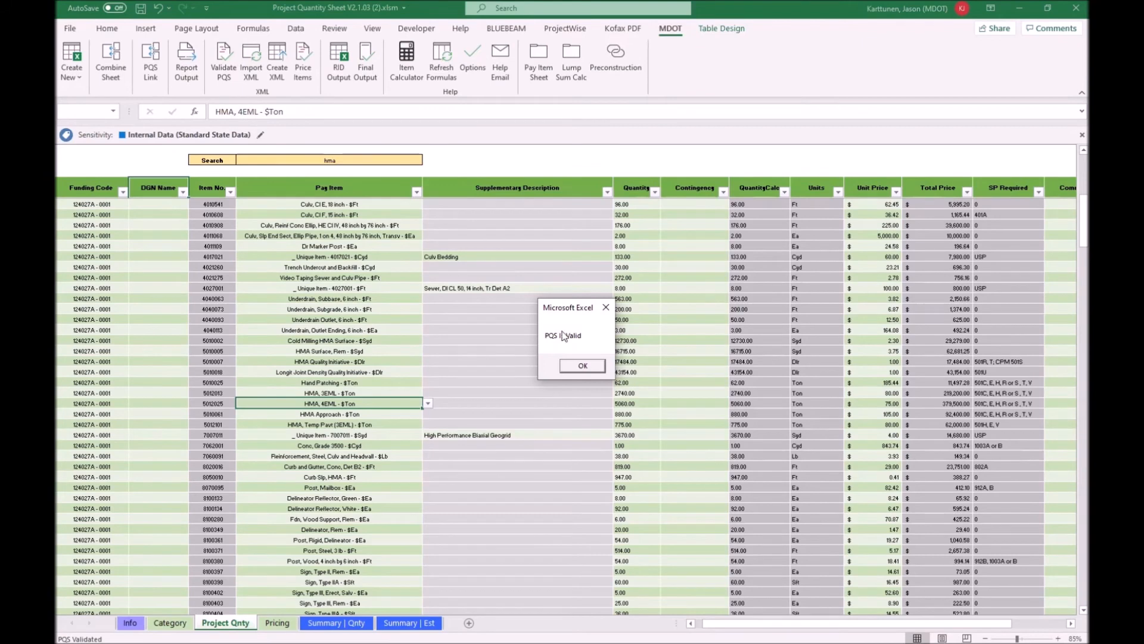
pyautogui.click(583, 365)
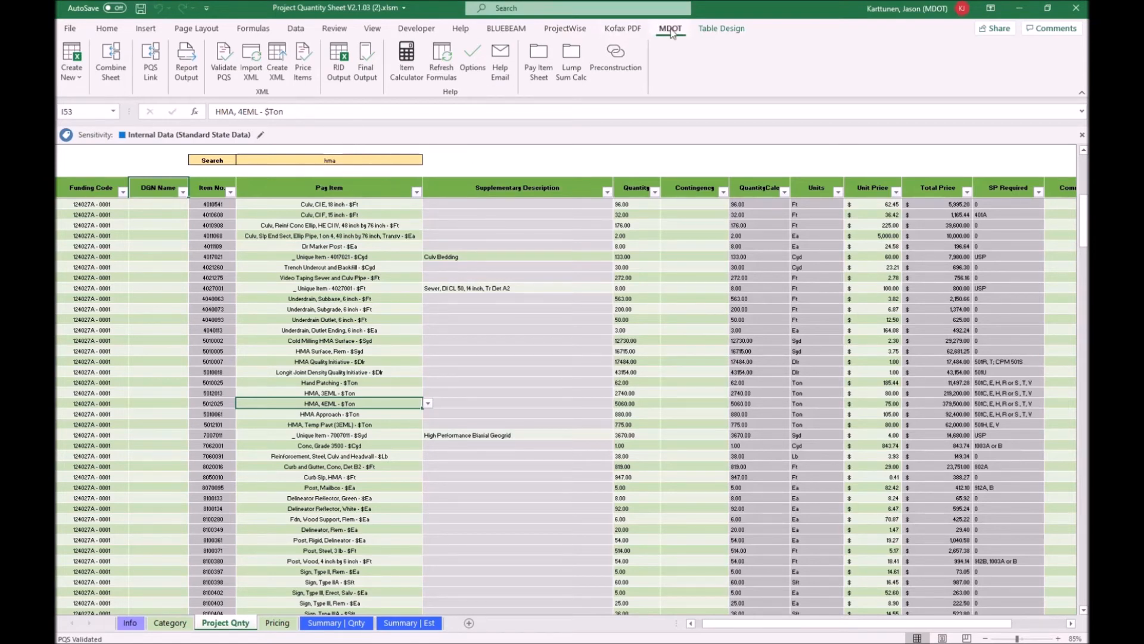
# - Create an XML for job 124027A saved to the Desktop, with job number 124027-Test
pyautogui.click(279, 72)
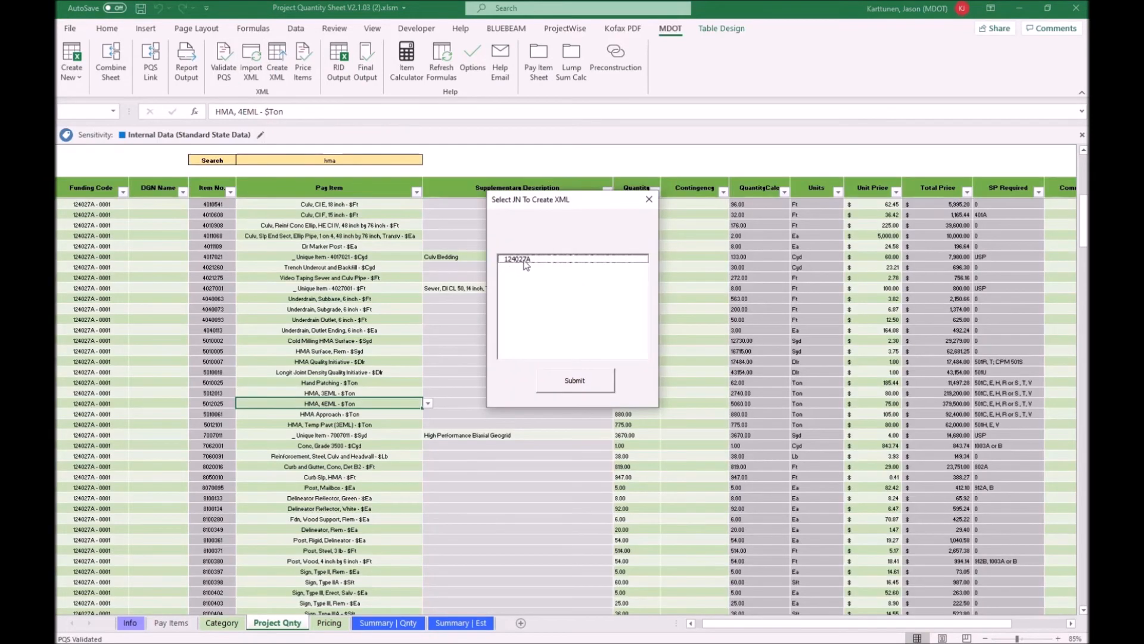
pyautogui.click(526, 261)
pyautogui.click(588, 378)
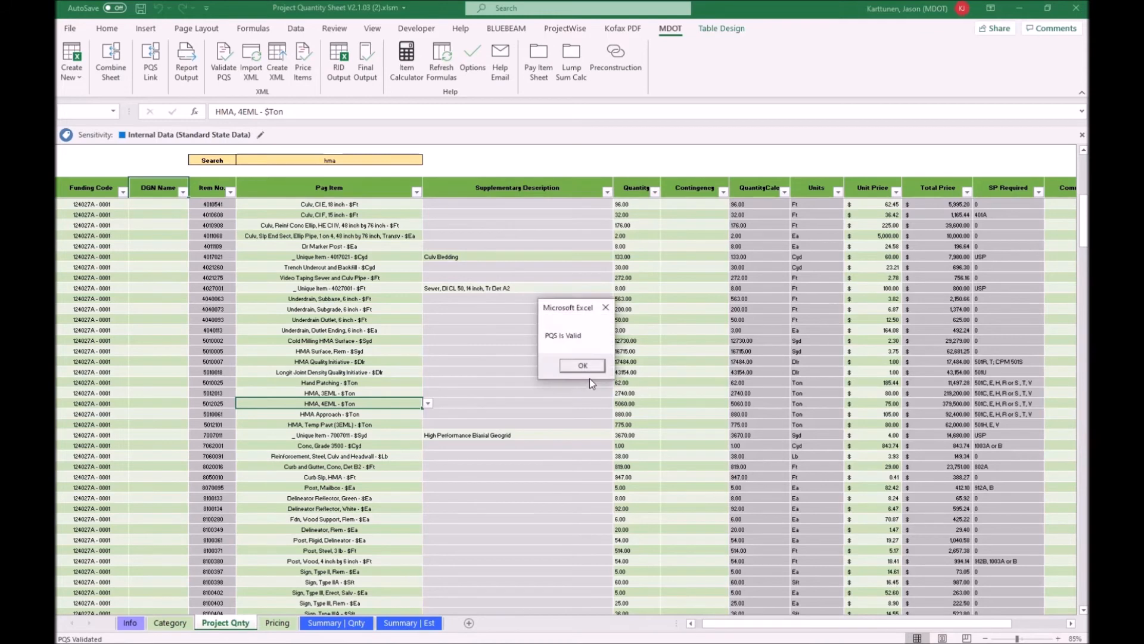
pyautogui.click(586, 364)
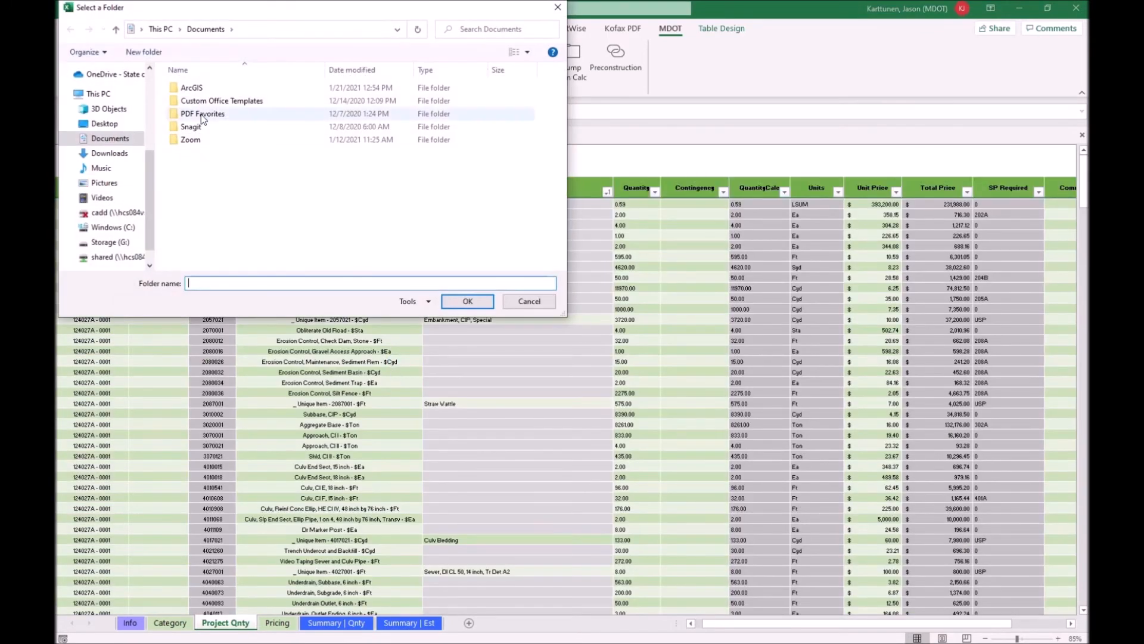
pyautogui.click(104, 123)
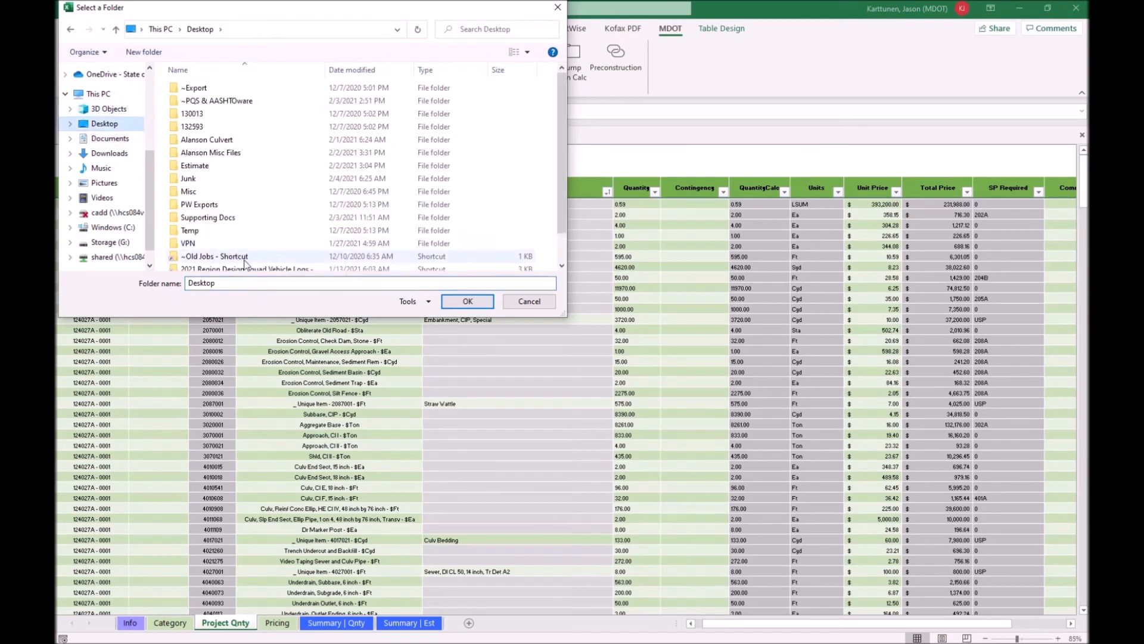
pyautogui.click(468, 301)
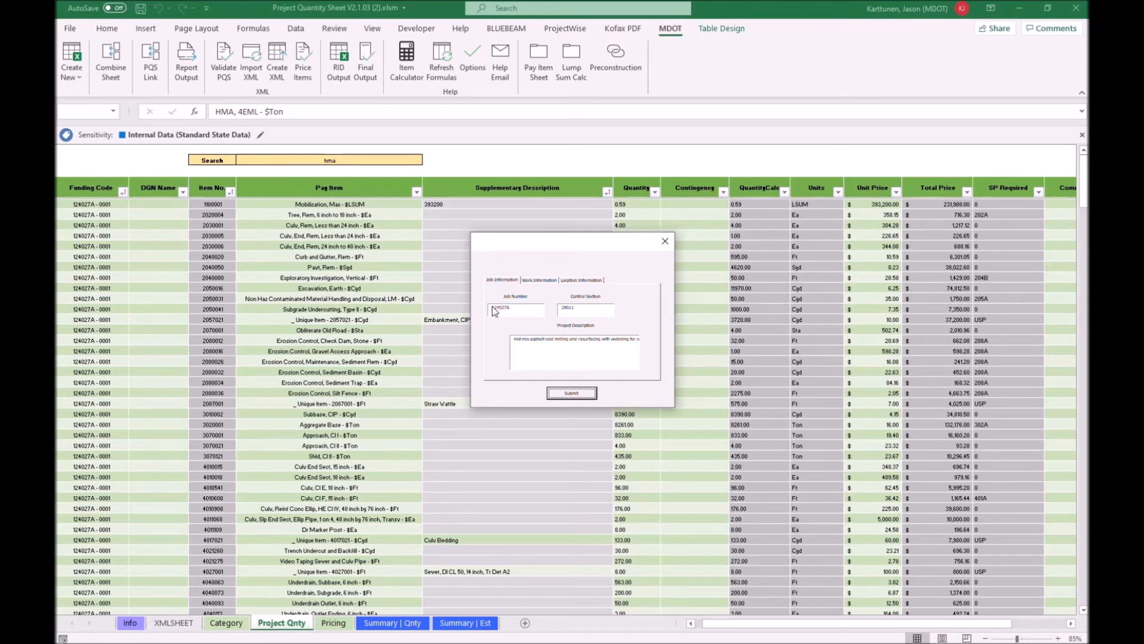
pyautogui.click(513, 311)
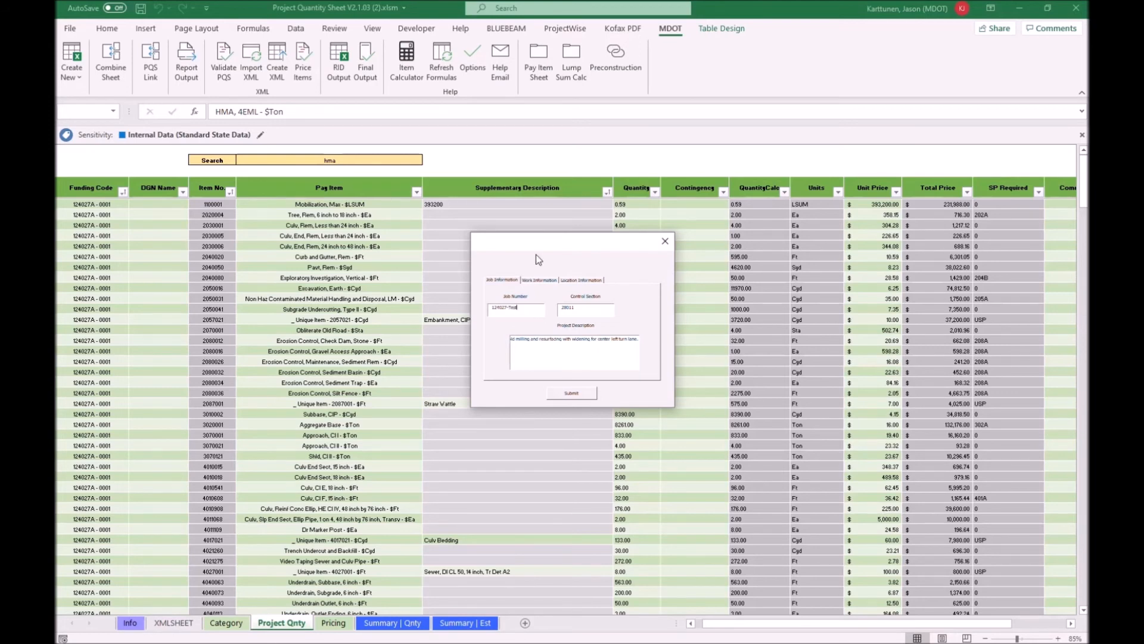
pyautogui.click(569, 394)
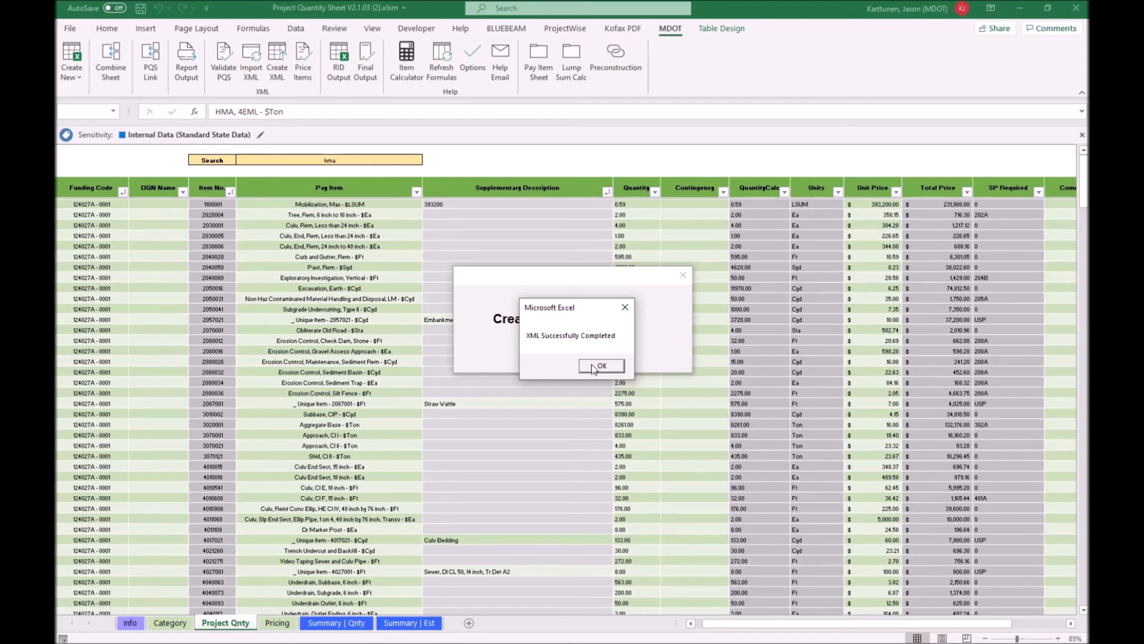
pyautogui.click(600, 366)
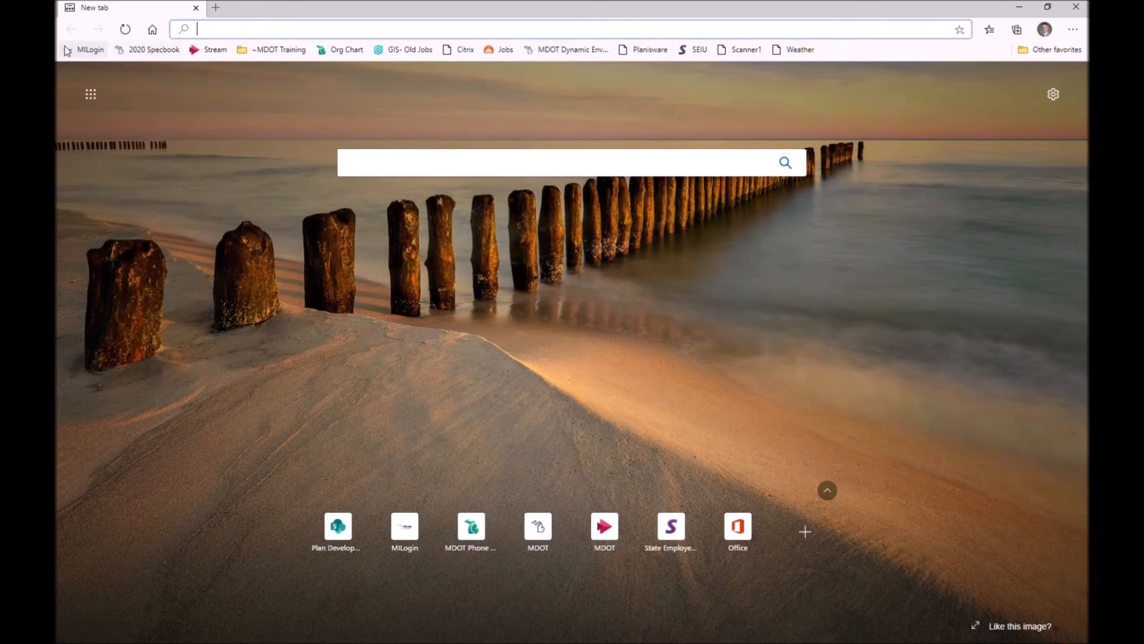
# - Open AASHTOWare Project from the MILogin home page and acknowledge the terms and conditions
pyautogui.click(67, 49)
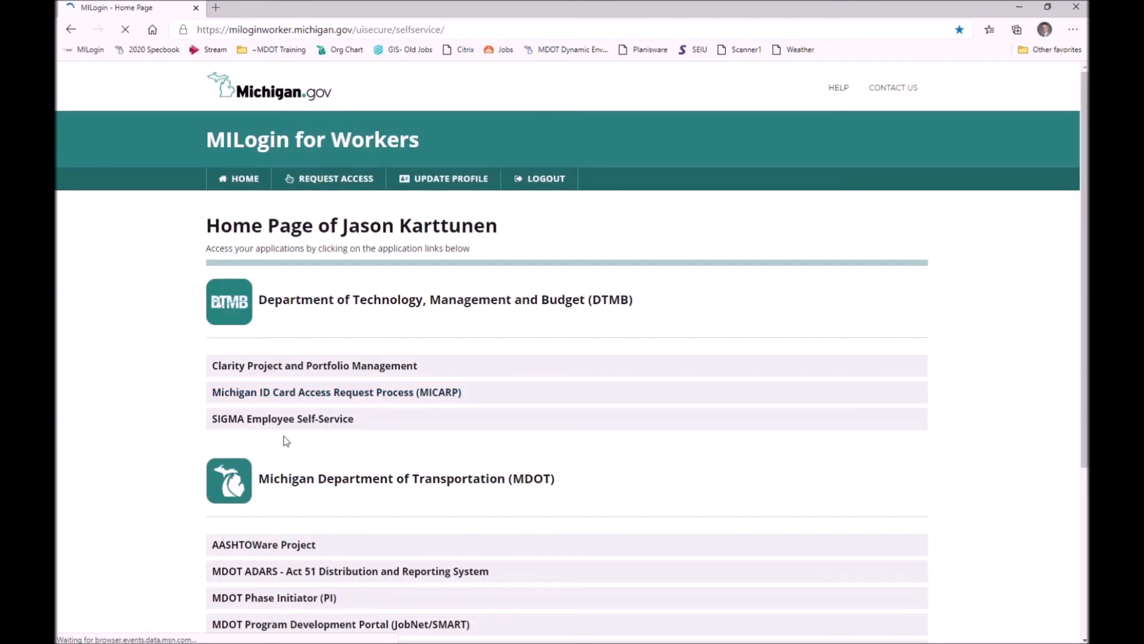
pyautogui.click(311, 544)
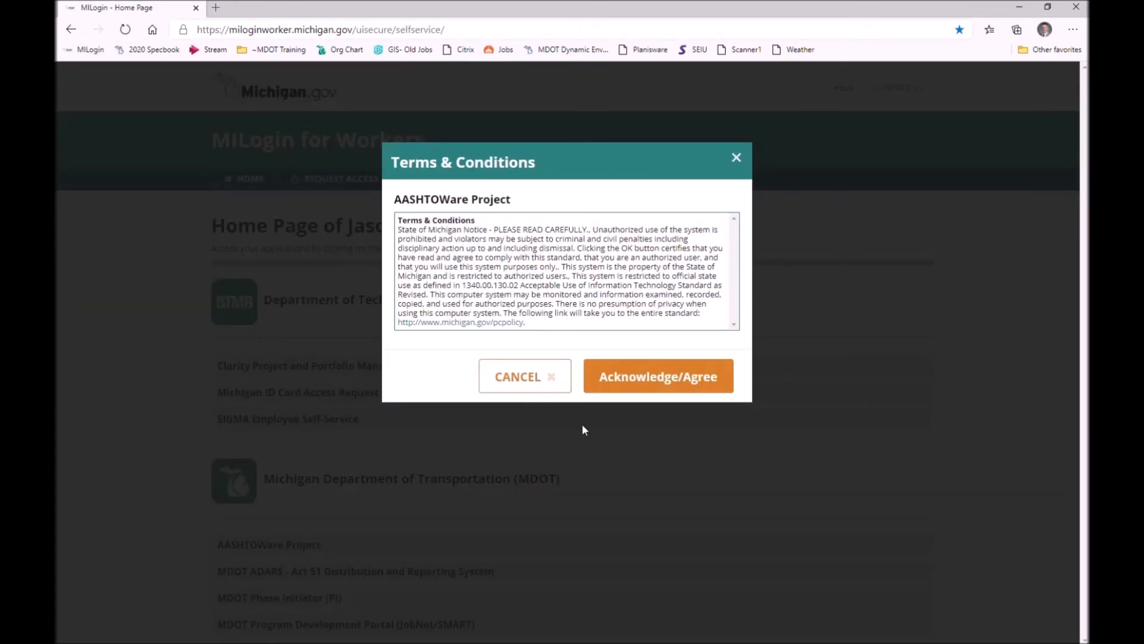
pyautogui.click(661, 375)
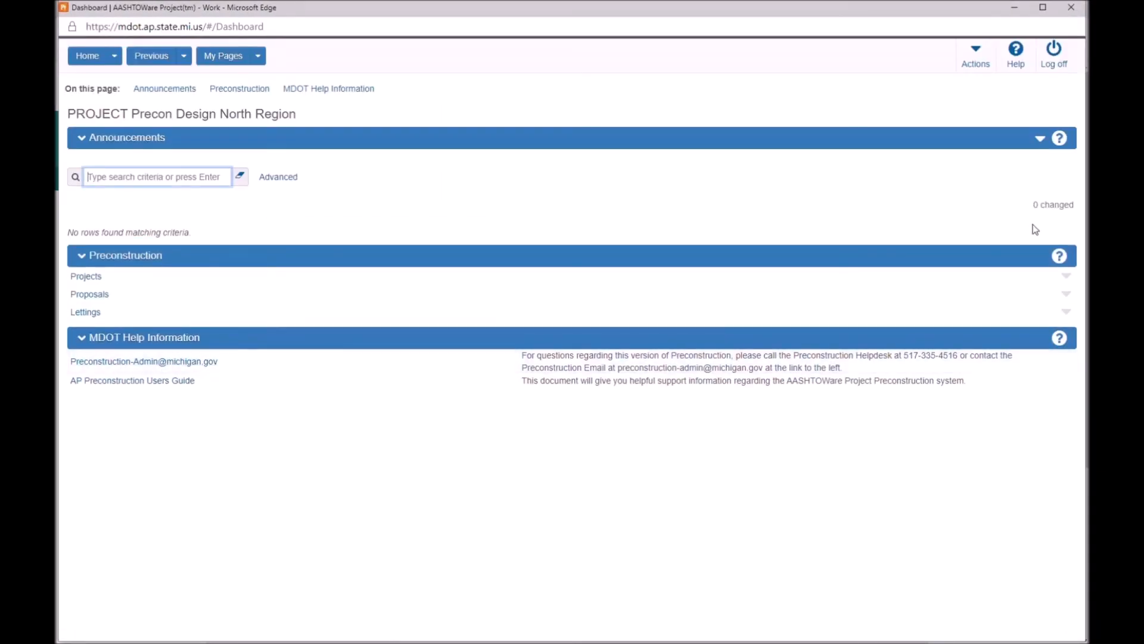
# - Import 124027-Test.xml from the Desktop into AASHTOWare using Import File with the Import Project action
pyautogui.click(976, 65)
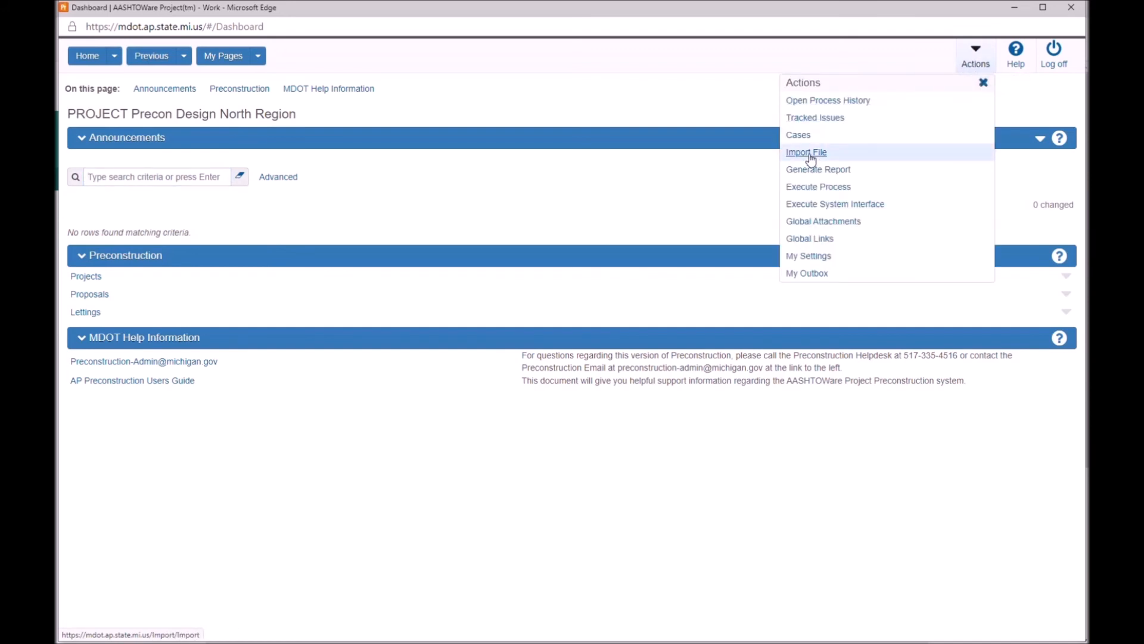
pyautogui.click(811, 156)
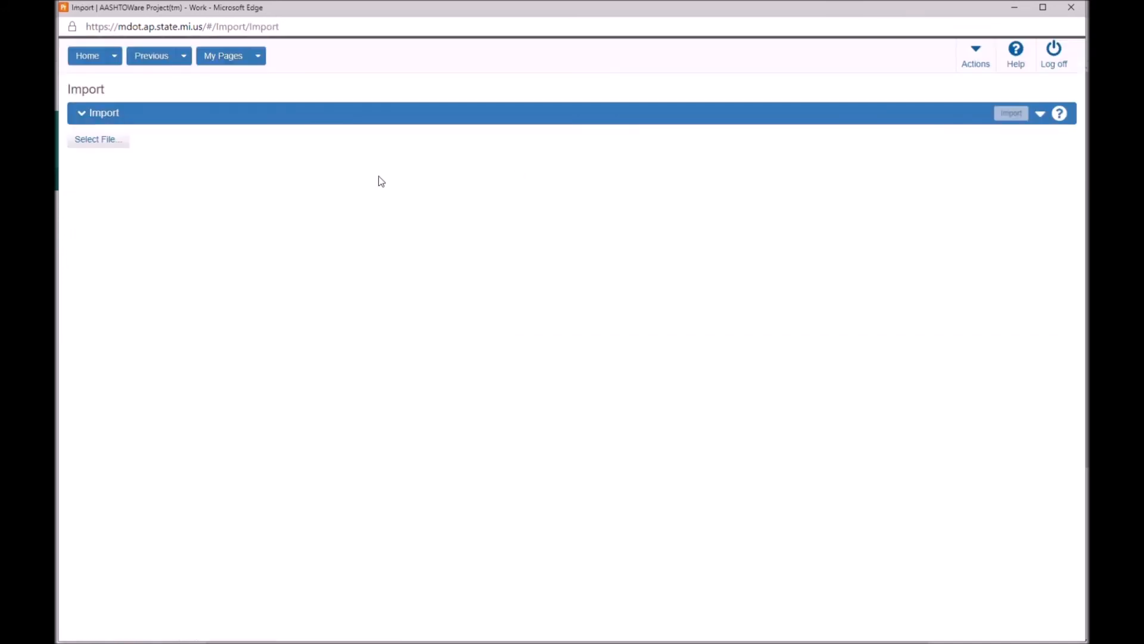
pyautogui.click(99, 144)
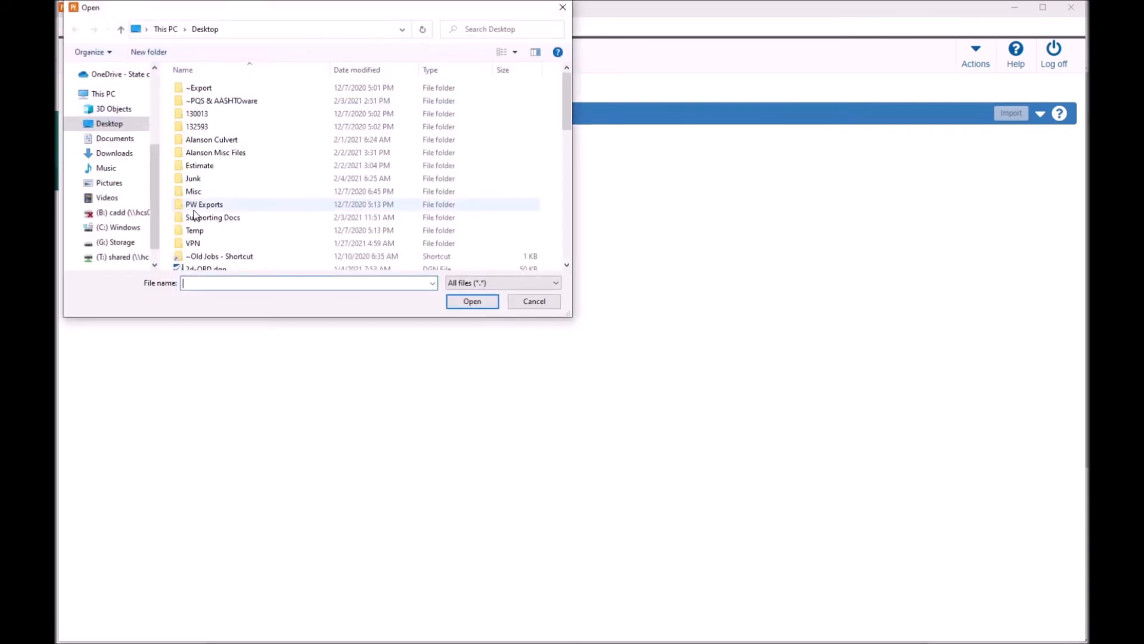
pyautogui.scroll(-4, 189, 153)
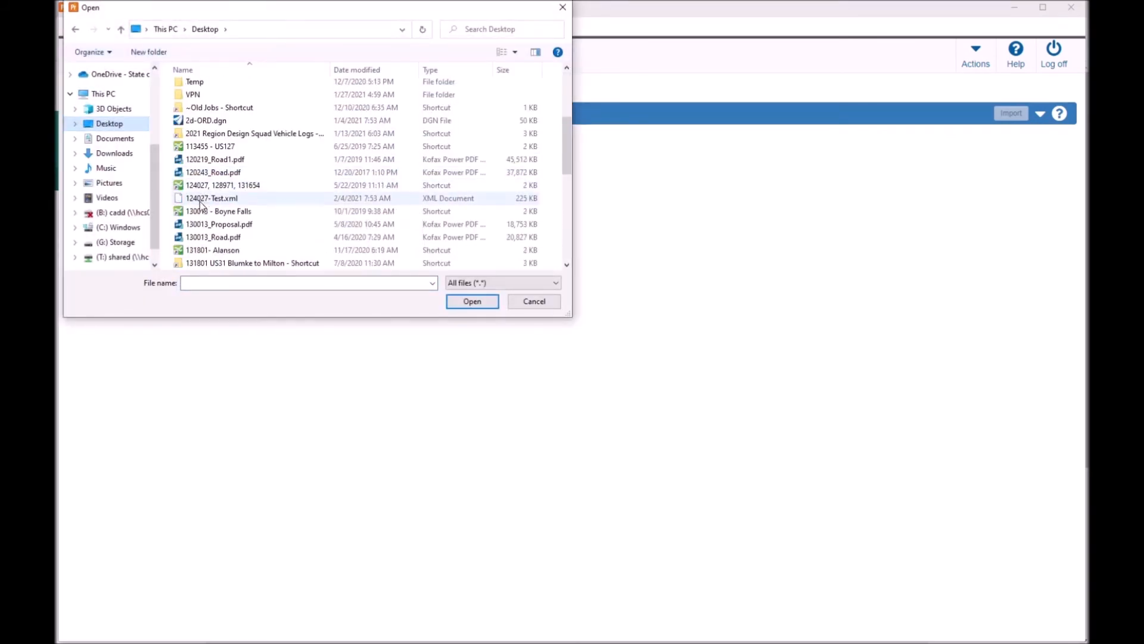
pyautogui.click(207, 201)
pyautogui.doubleClick(206, 199)
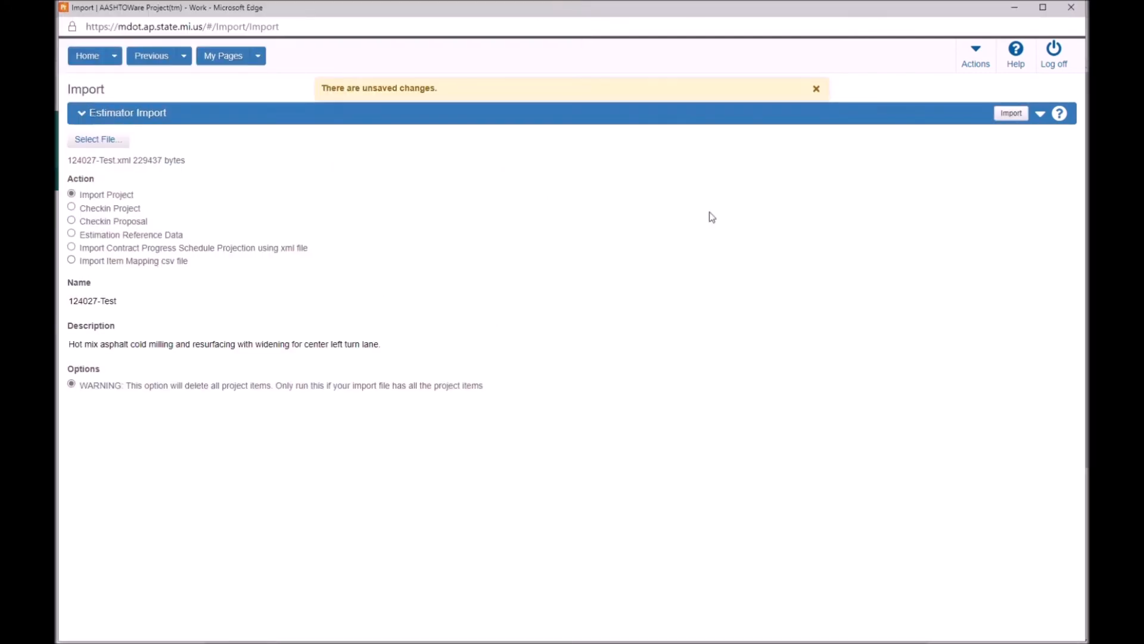
pyautogui.click(1011, 113)
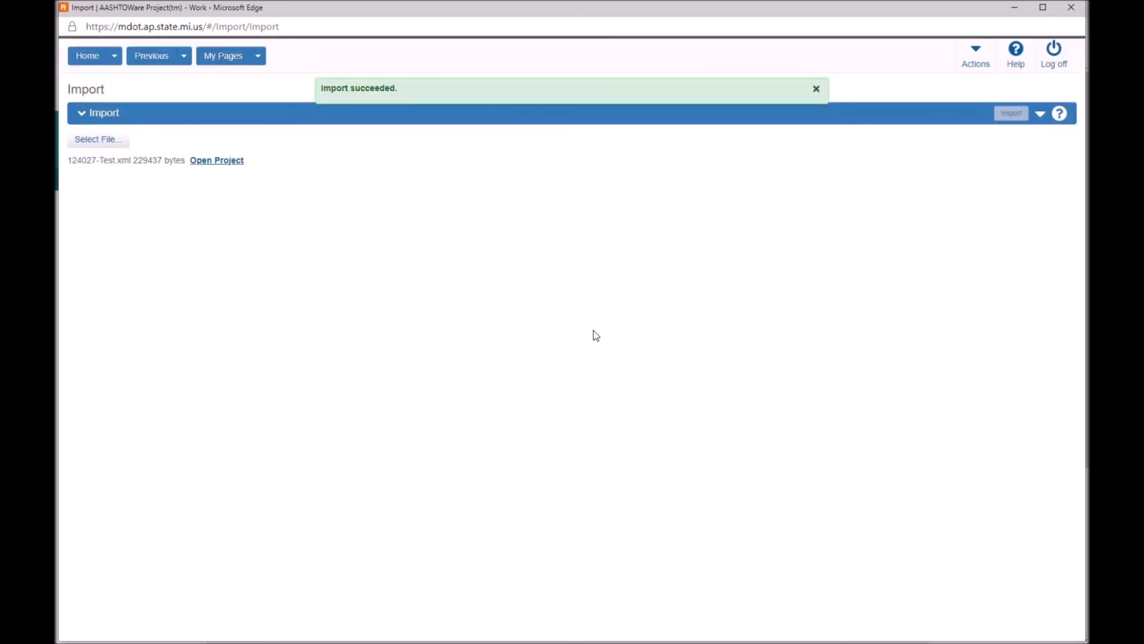
# - Open the imported 124027-Test project and view its categories and items list
pyautogui.click(206, 167)
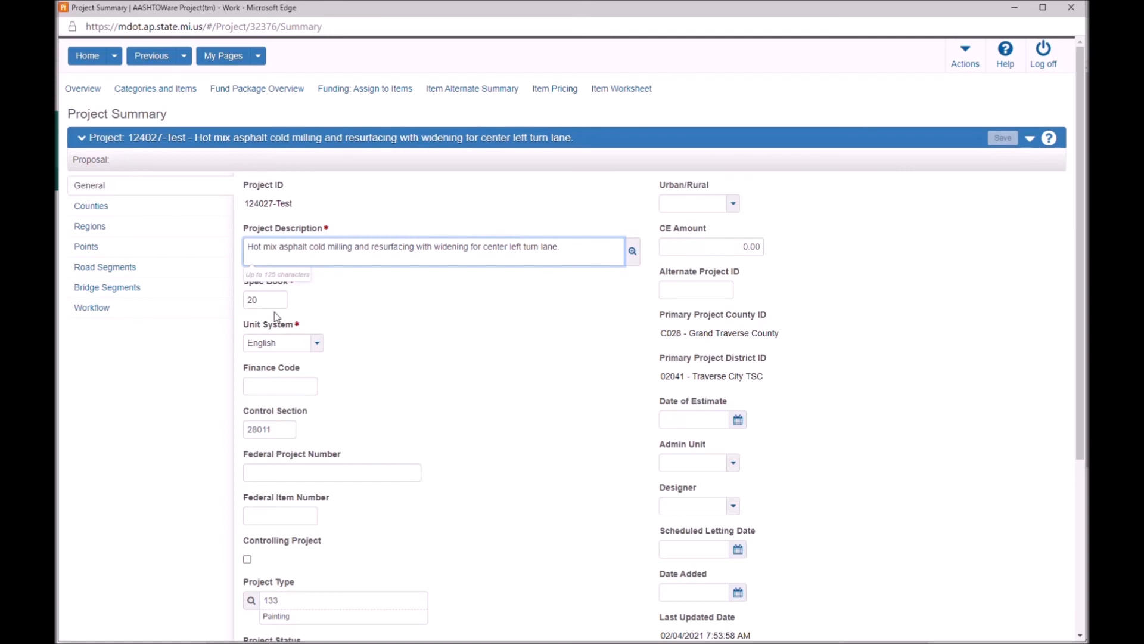
pyautogui.click(266, 299)
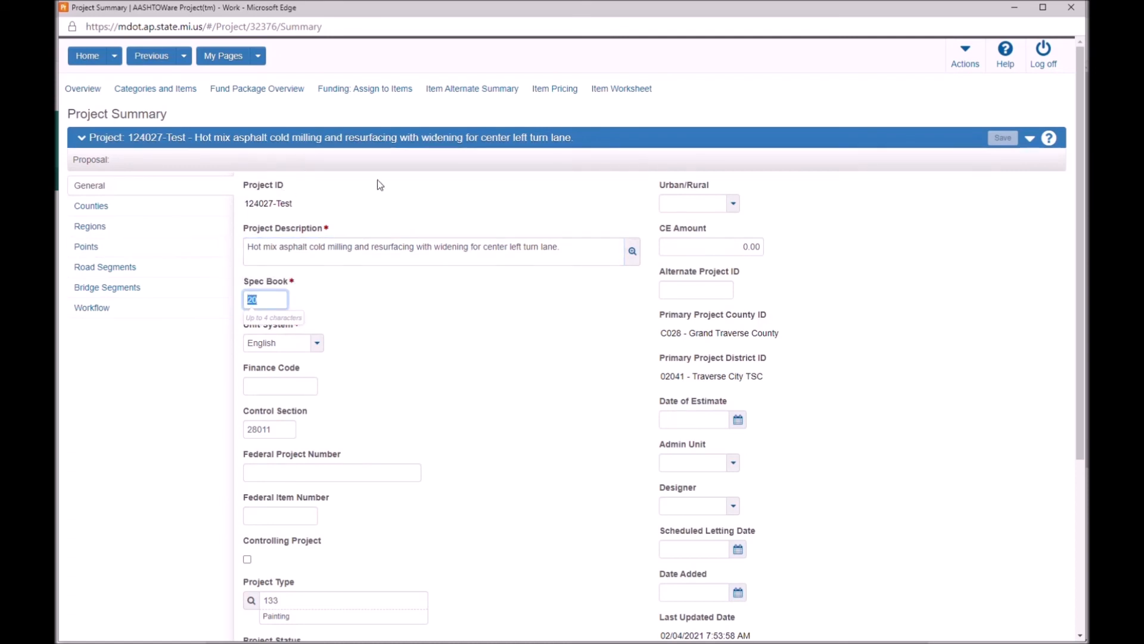
pyautogui.click(159, 93)
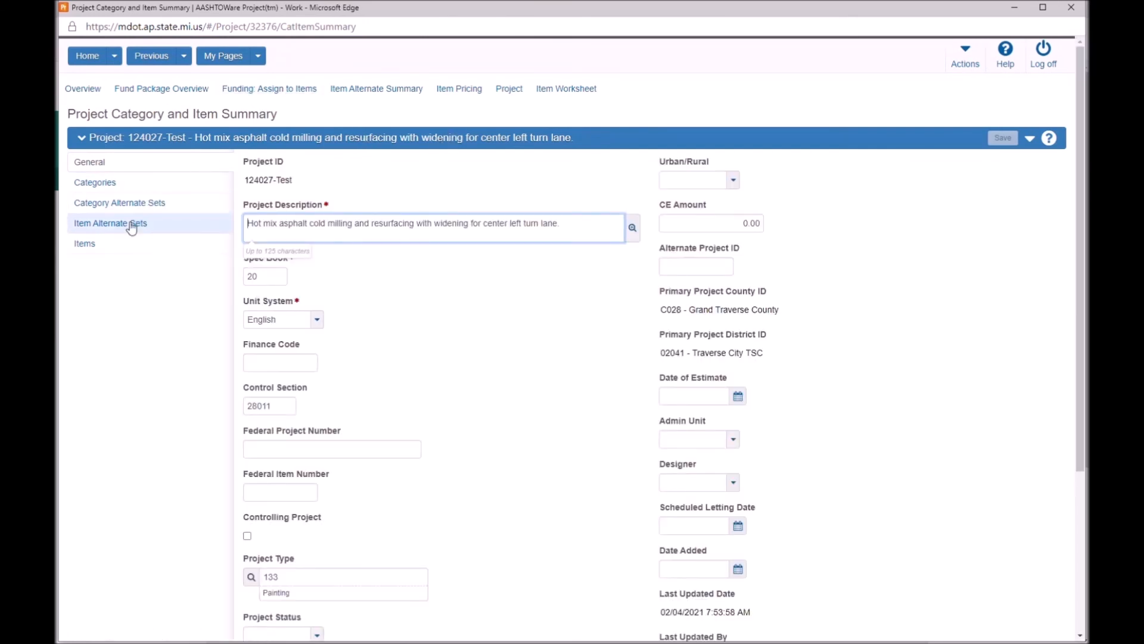
pyautogui.click(93, 244)
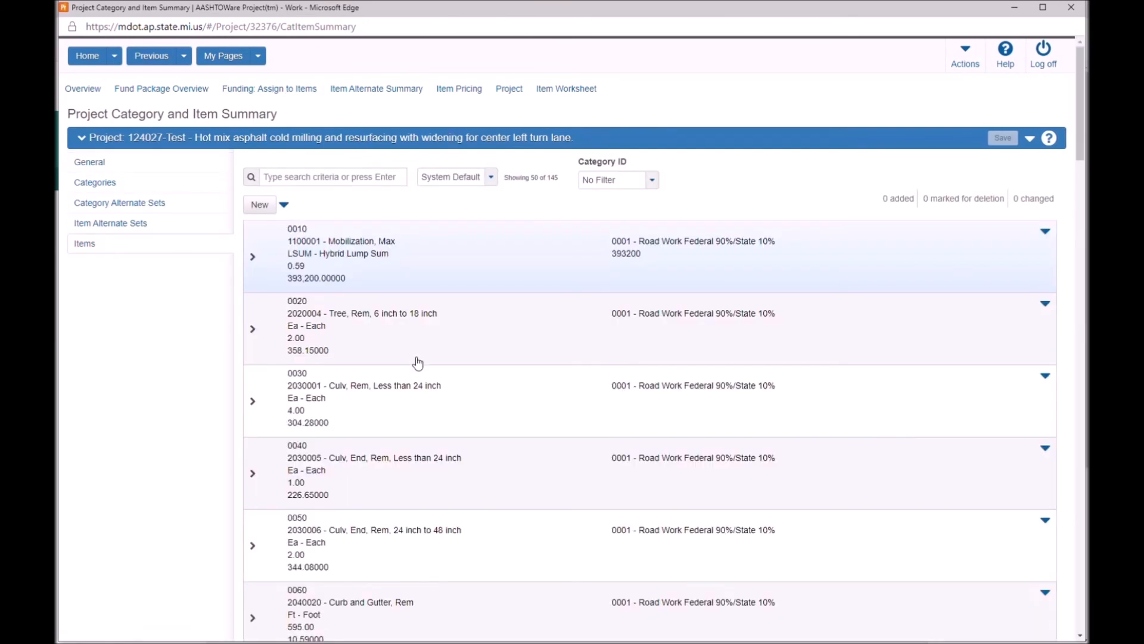